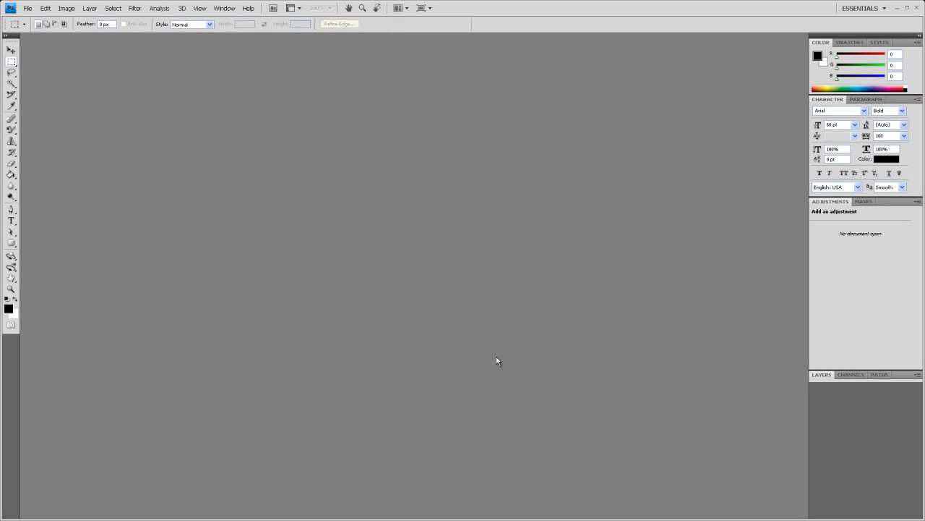
Open the rim_bump_UV.tga and OZ_rim_inner_UV.tga images from the images folder
click(26, 8)
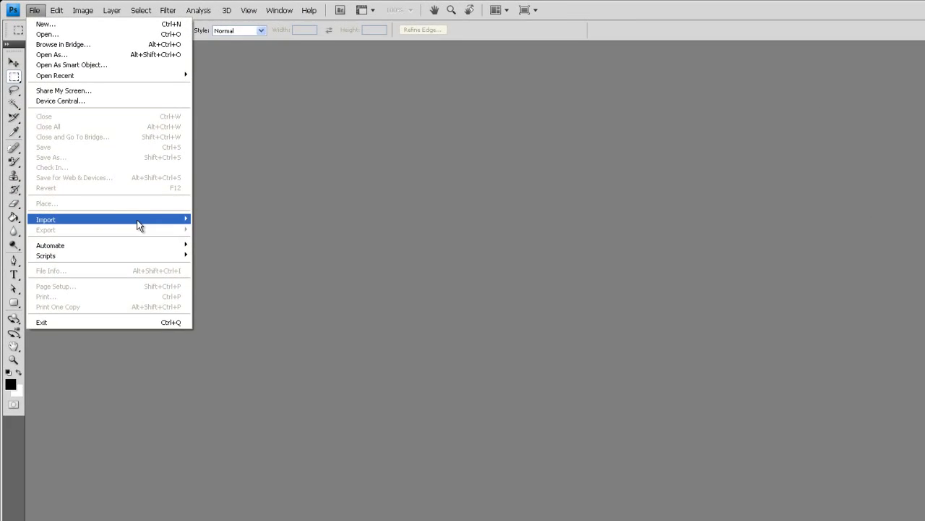
click(102, 34)
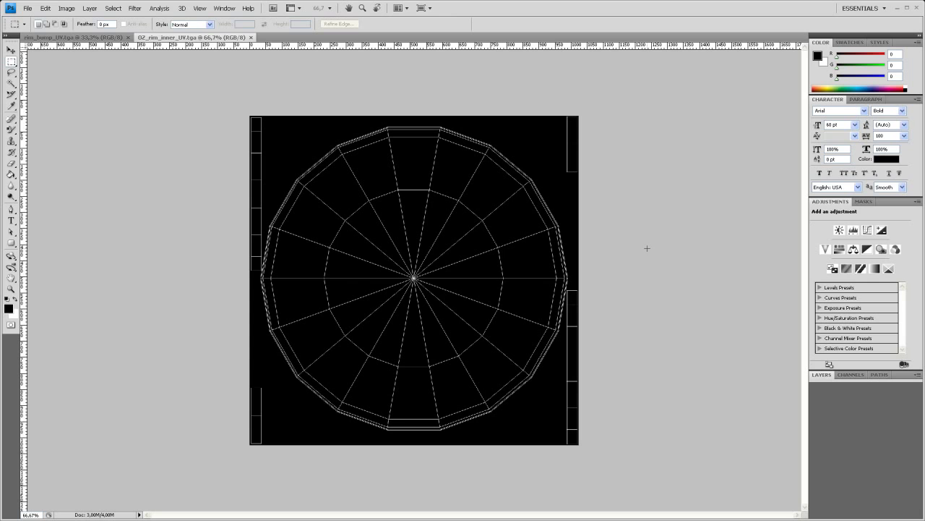
In Firefox, open the white Porsche poster under Media Center > ADV Campaign, then return to Photoshop
key(alt+Tab)
key(Tab)
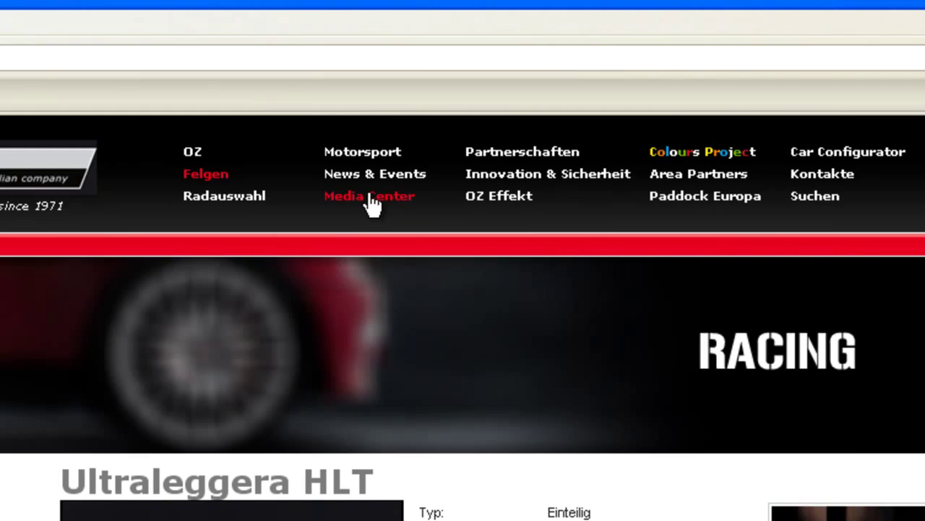
click(427, 89)
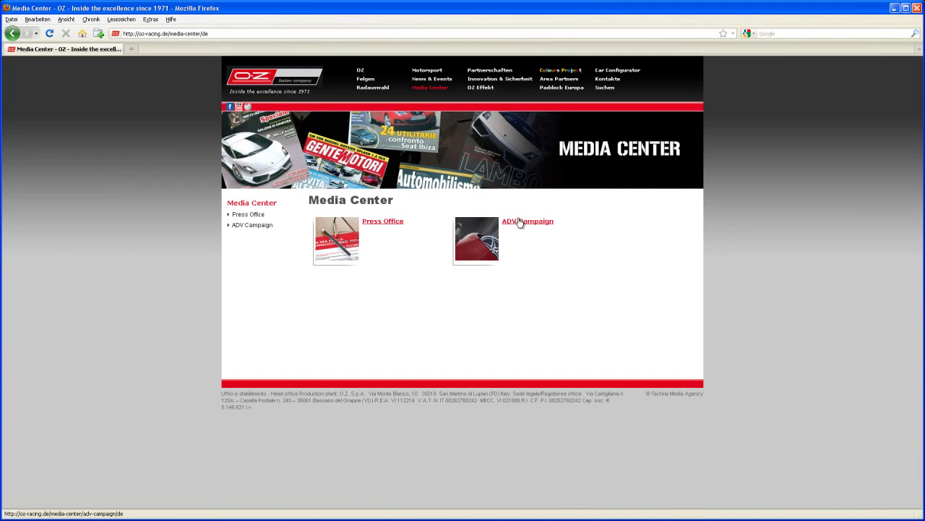
click(520, 223)
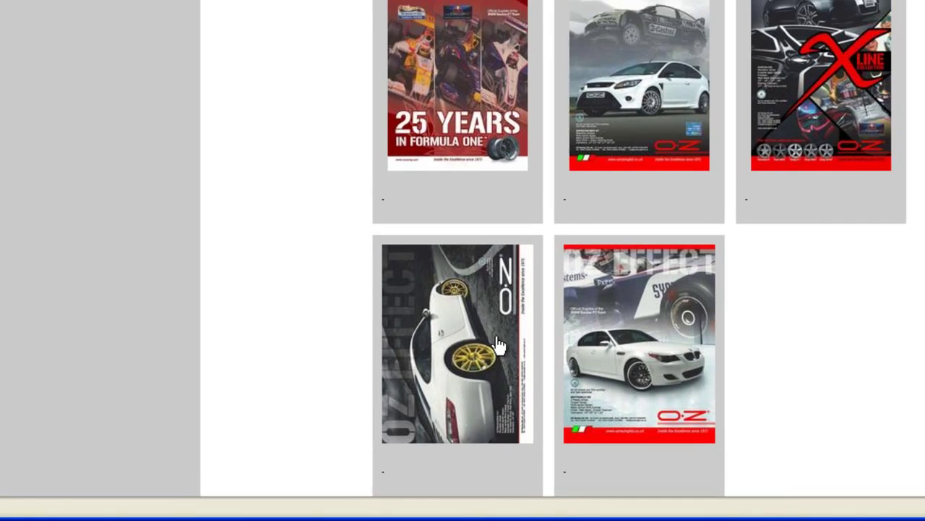
click(499, 346)
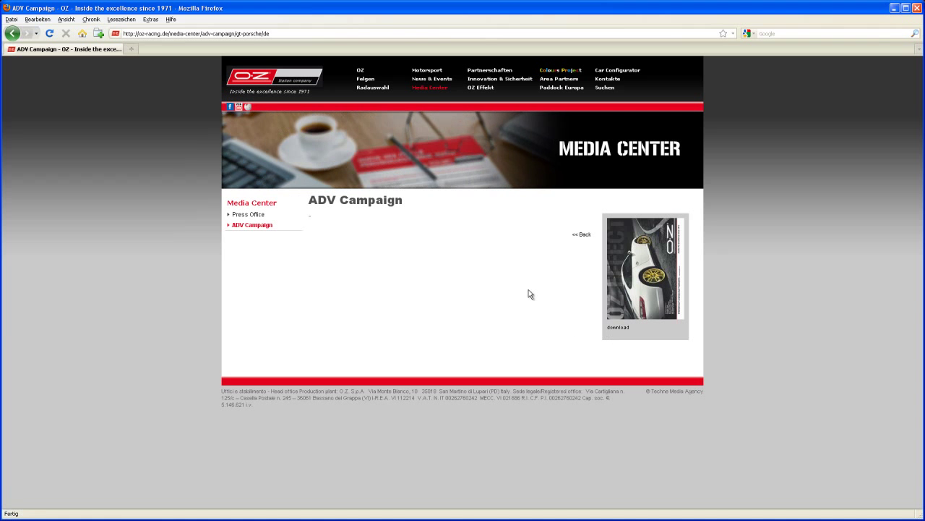
key(alt+Tab)
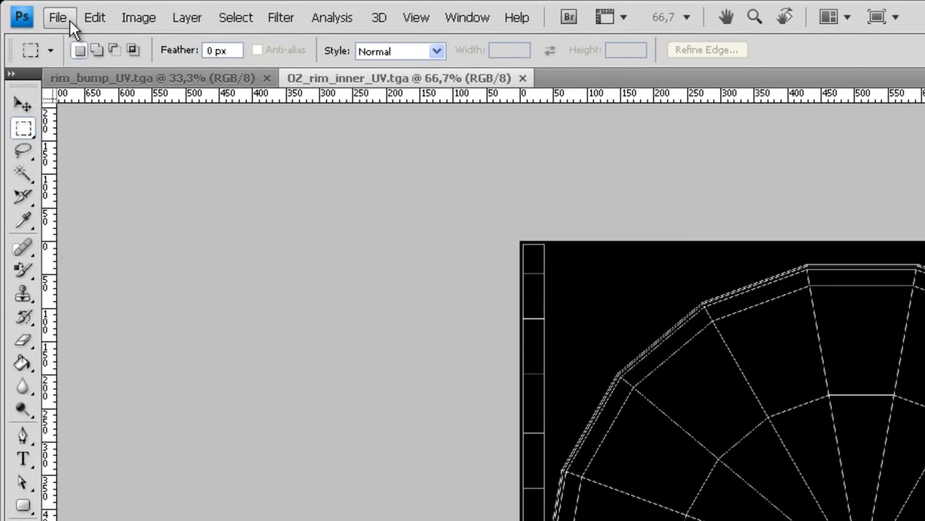
Open GTPorsche-1_1.pdf from the sourceimages folder and import it at 300 pixels/inch
click(57, 17)
click(83, 60)
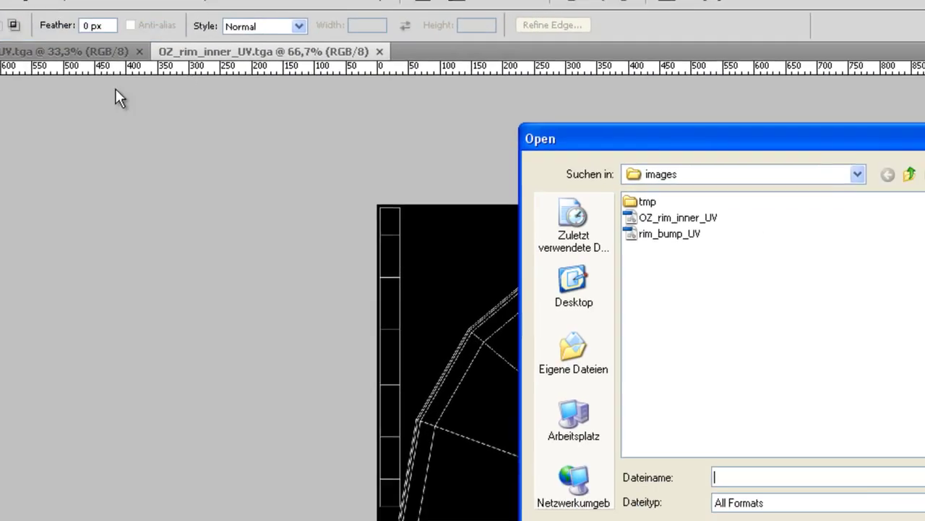
click(614, 117)
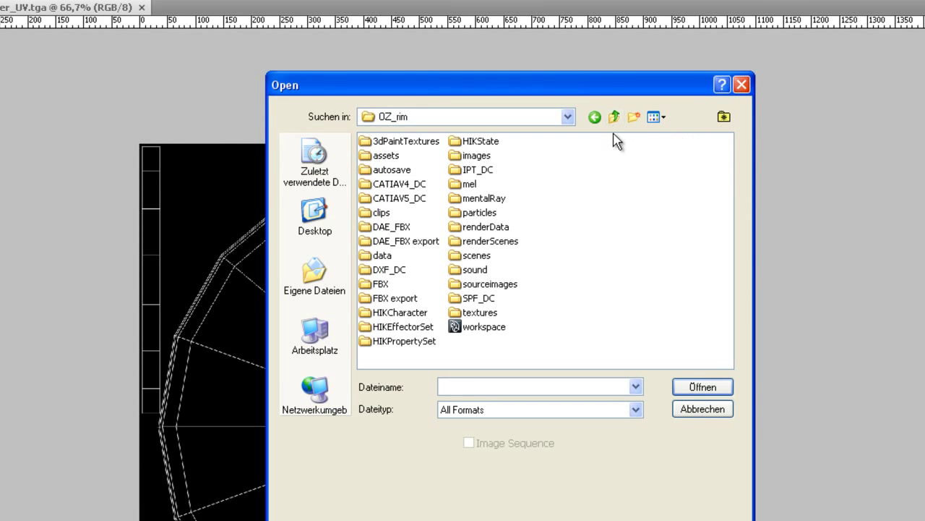
double_click(470, 284)
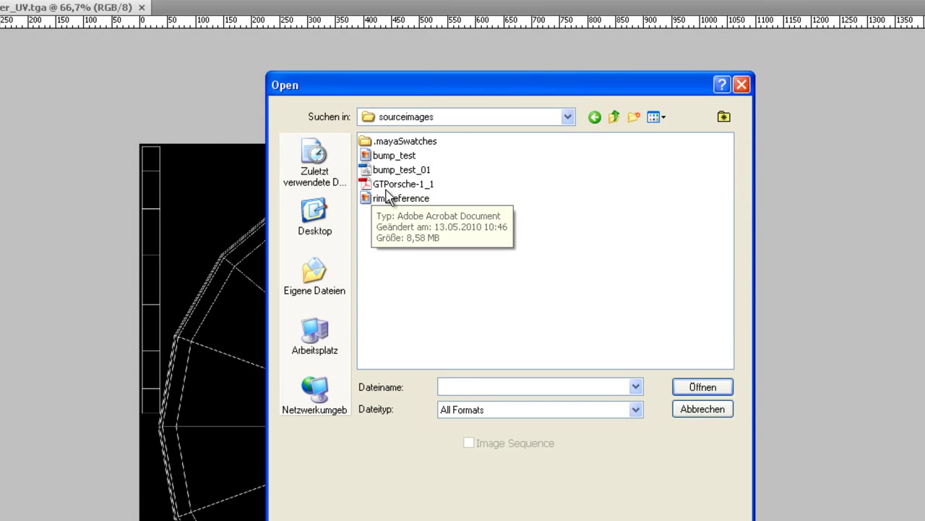
double_click(403, 184)
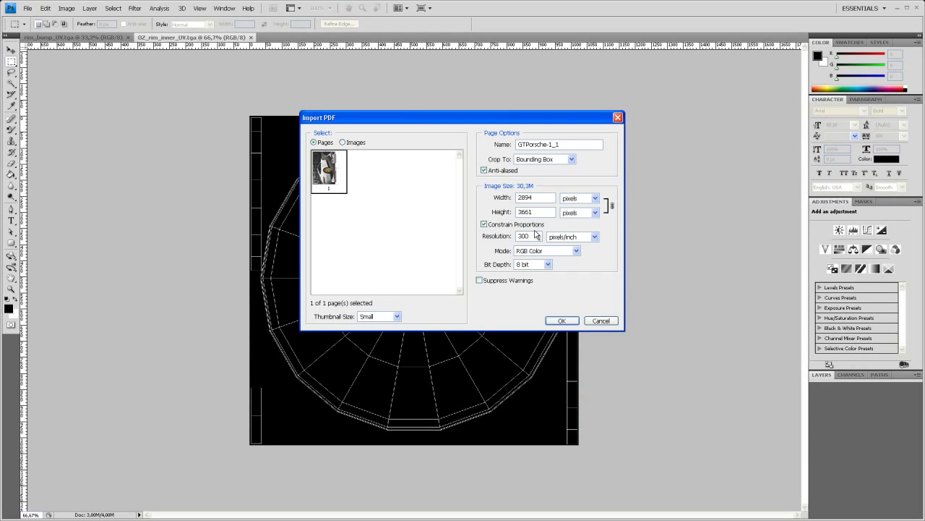
click(563, 322)
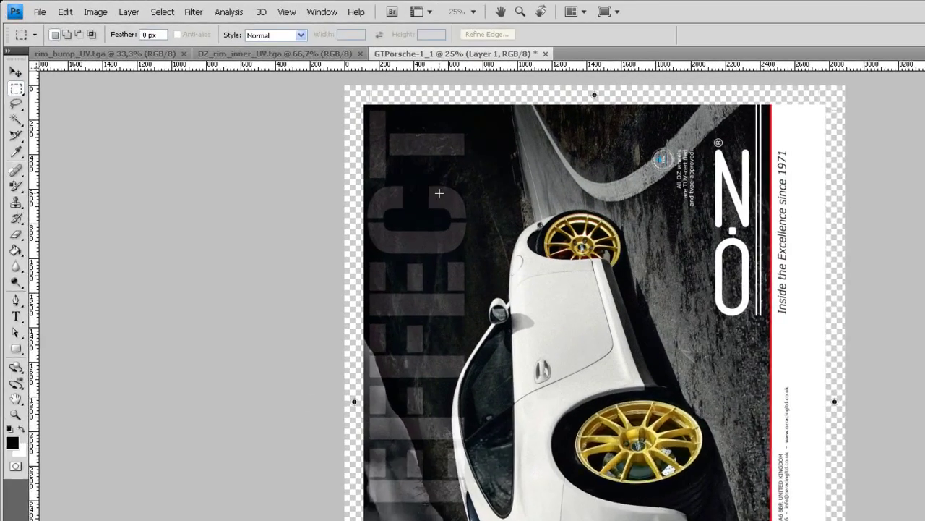
Rotate the GTPorsche poster 90° clockwise, then zoom to 66.7% on its lower right
click(97, 13)
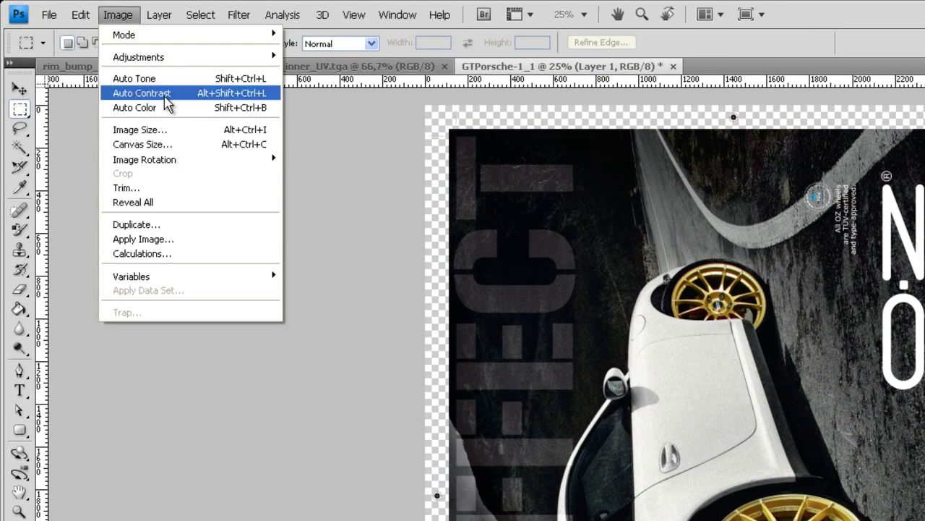
mouse_move(216, 161)
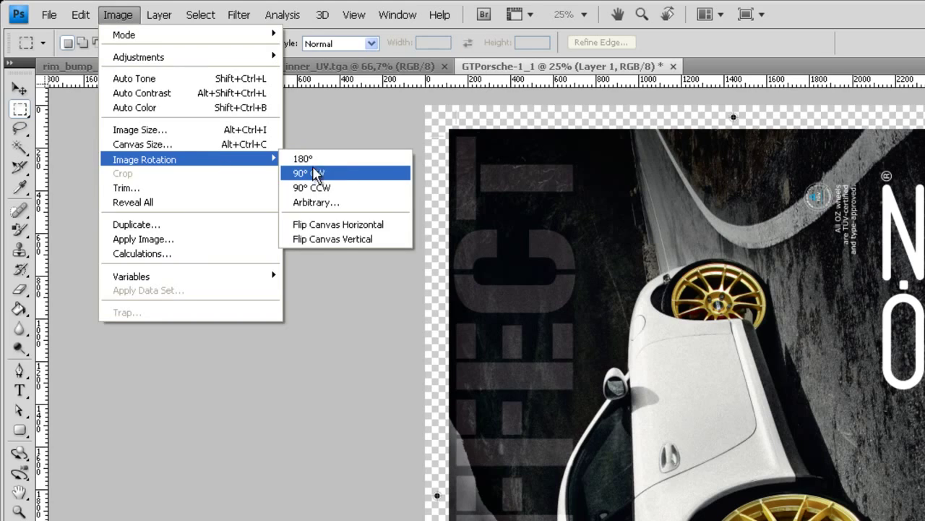
click(345, 175)
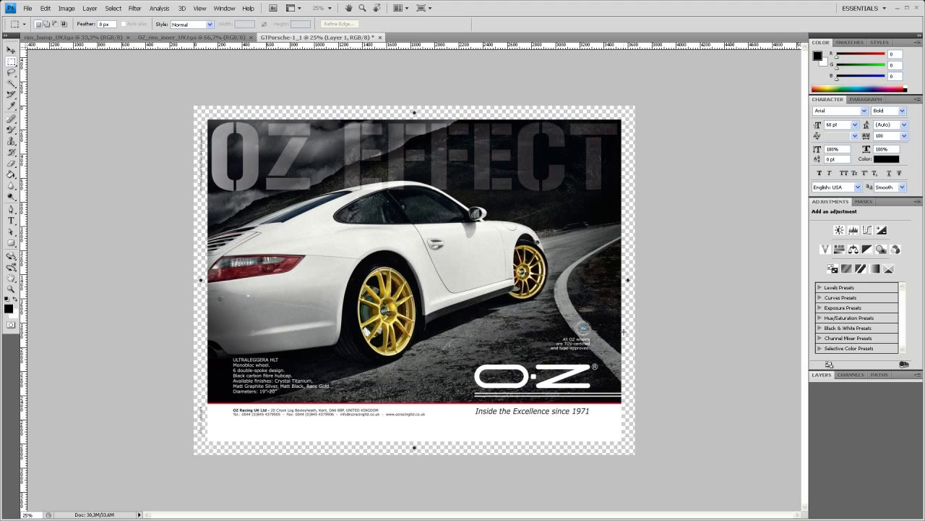
key(ctrl+plus)
key(ctrl+plus)
key(ctrl+plus)
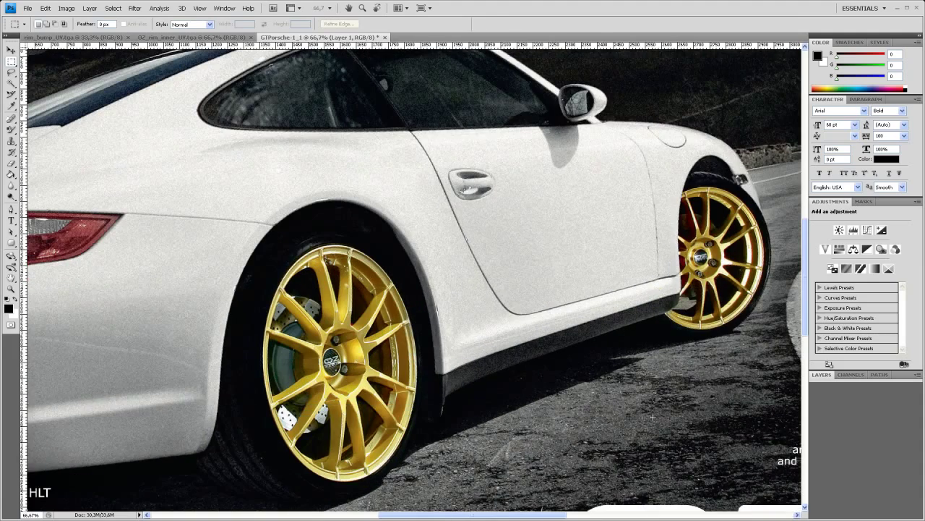
key(h)
drag(611, 411, 419, 265)
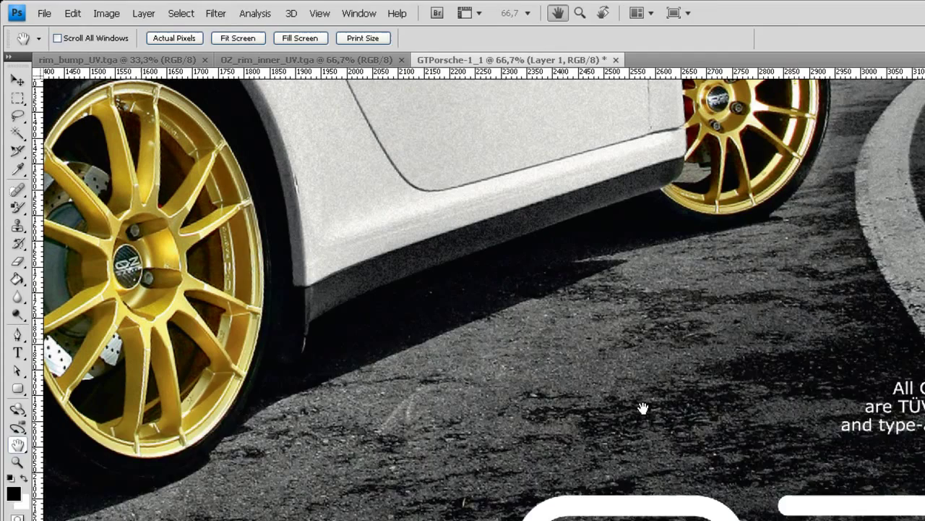
Magic-wand select the white O·Z logo and paste it into rim_bump_UV.tga as Layer 1
key(m)
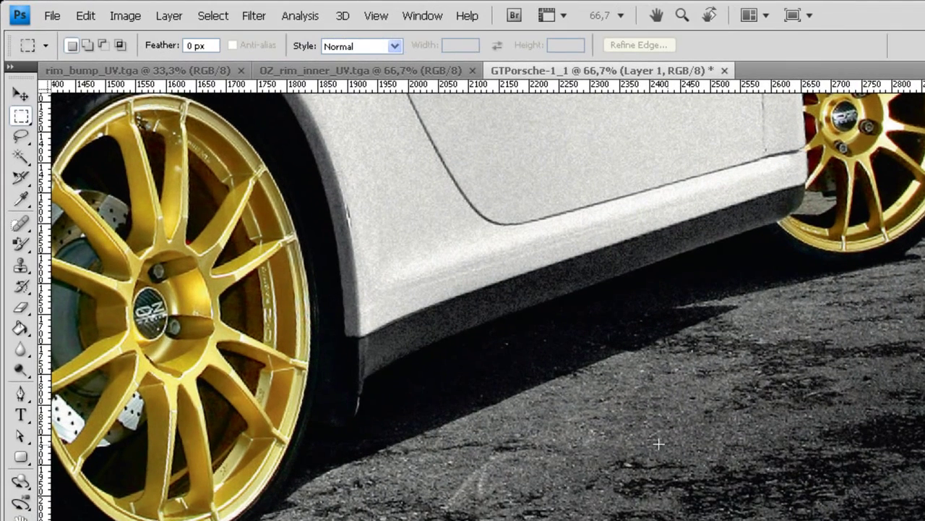
click(20, 156)
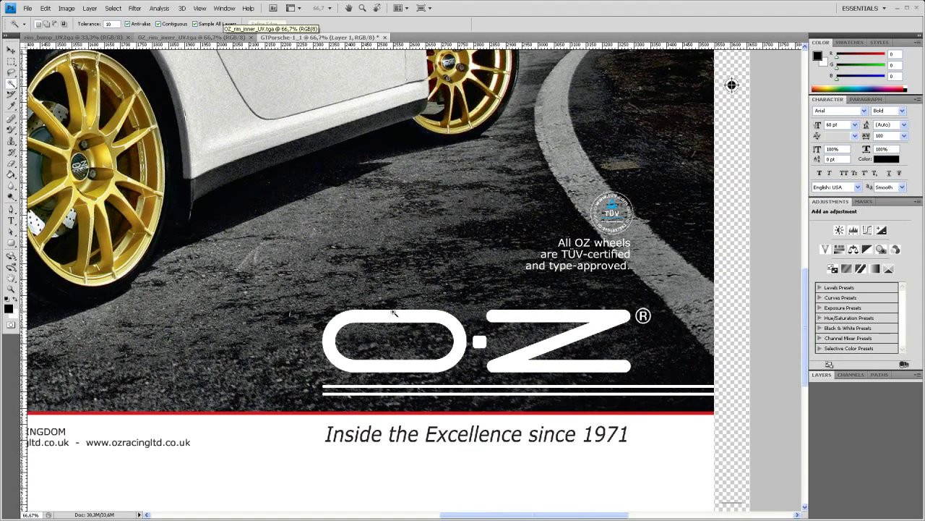
click(398, 318)
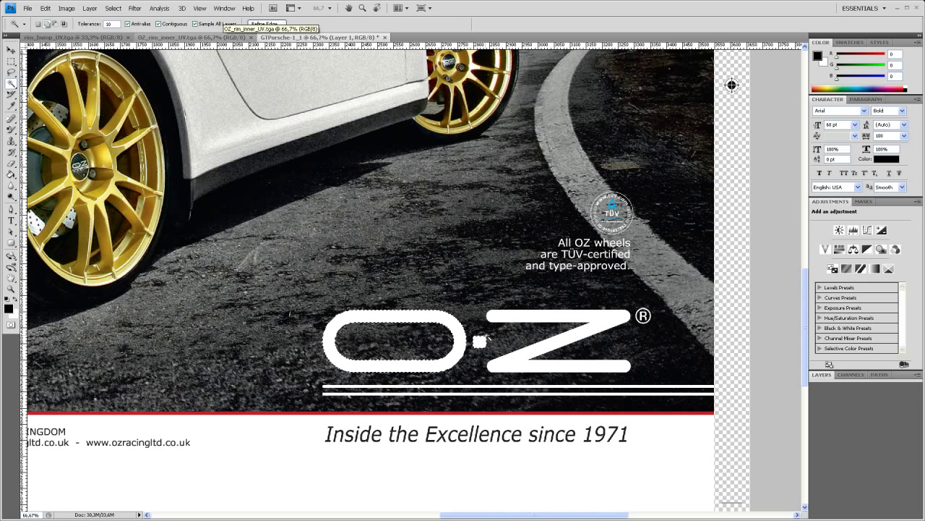
shift+click(507, 317)
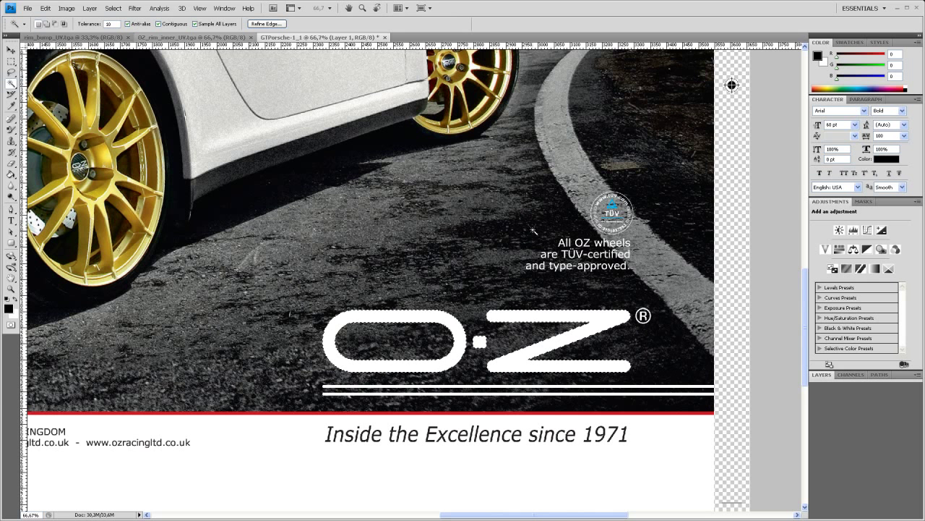
click(109, 37)
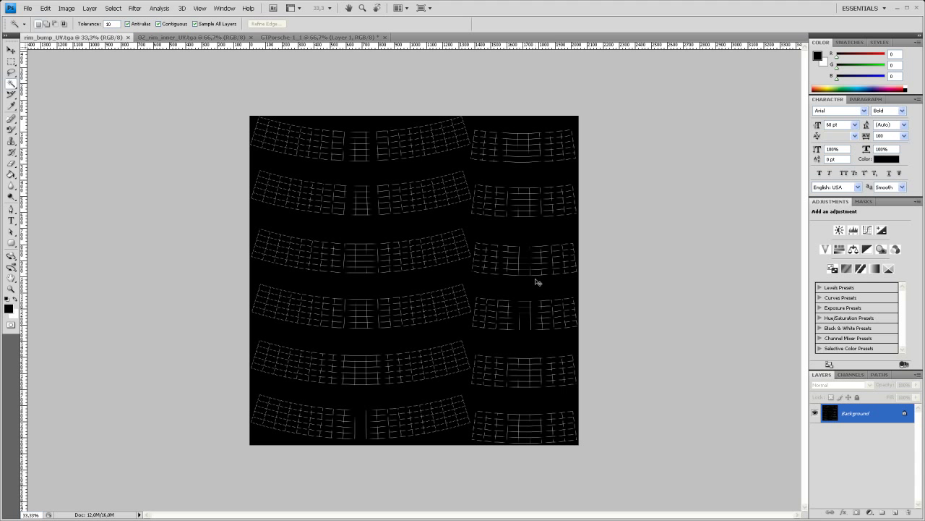
key(ctrl+v)
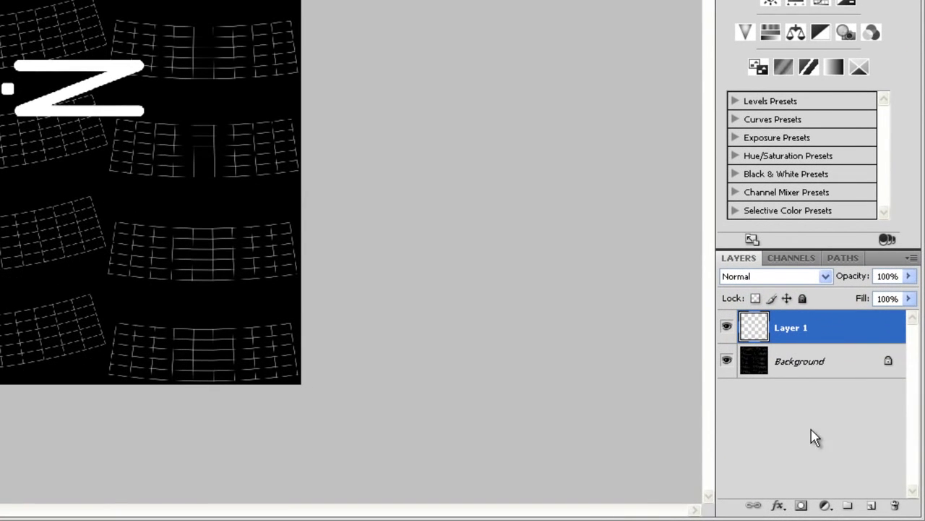
Add a new layer and set the foreground colour to RGB 128, 128, 128
click(871, 505)
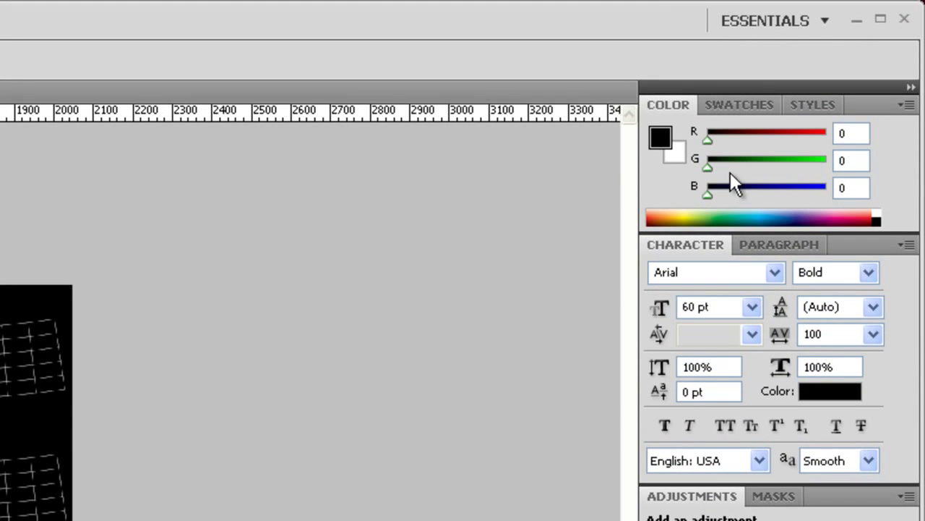
double_click(851, 135)
text(129)
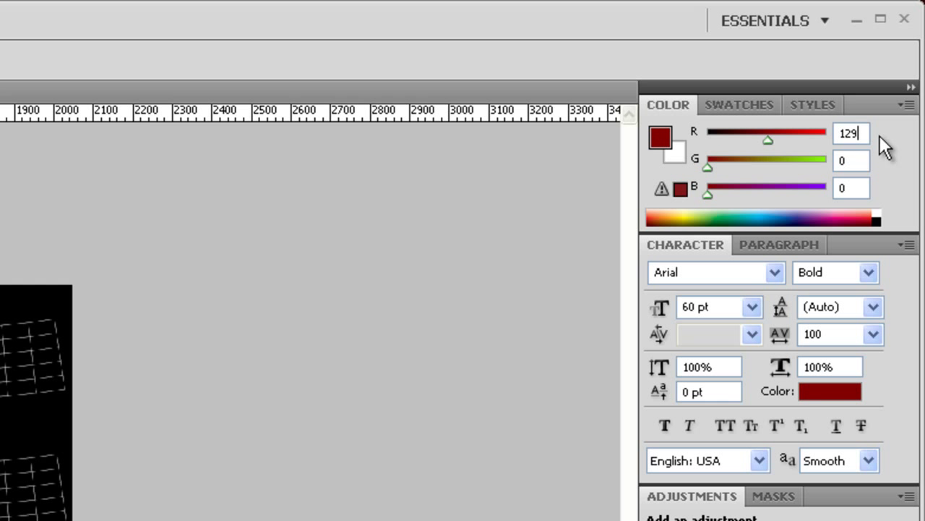
key(BackSpace)
text(8)
key(Tab)
text(128)
key(Tab)
text(128)
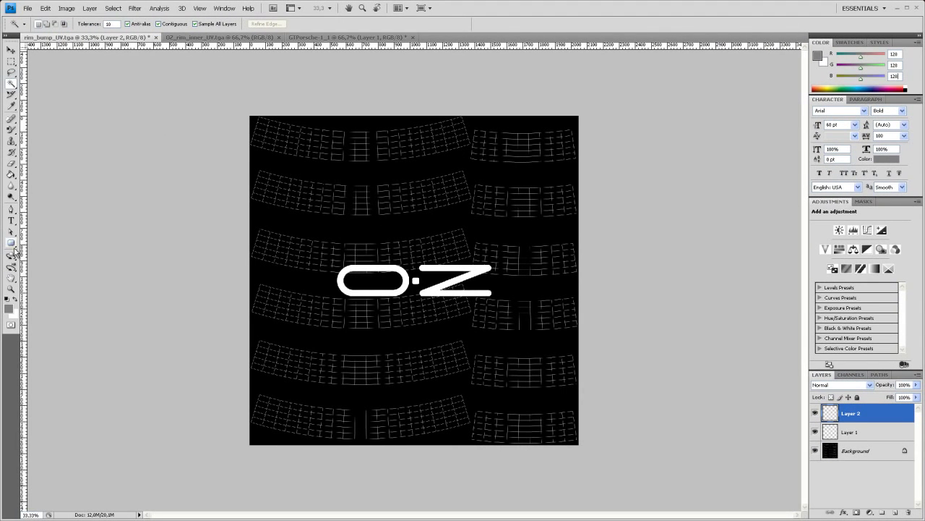
Fill Layer 2 with the grey, place it beneath the logo layer, and set 56% opacity
click(12, 174)
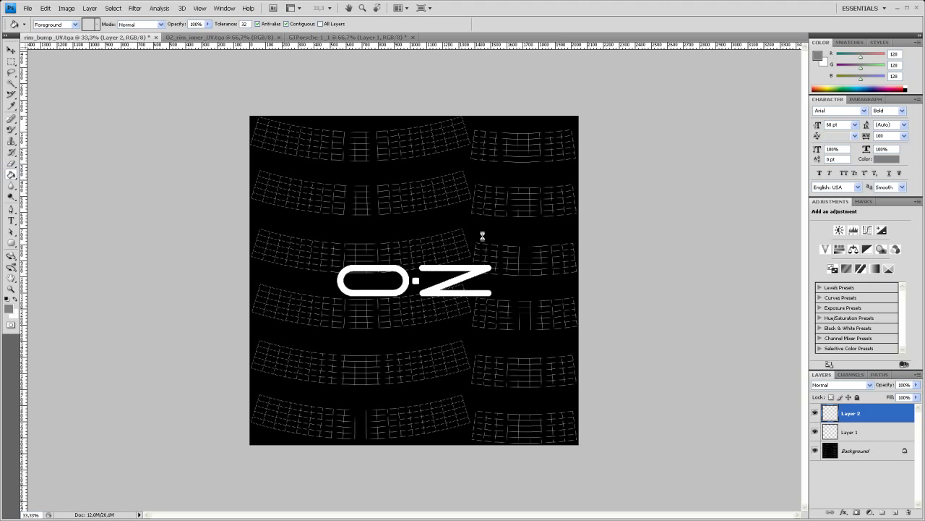
drag(854, 412, 855, 445)
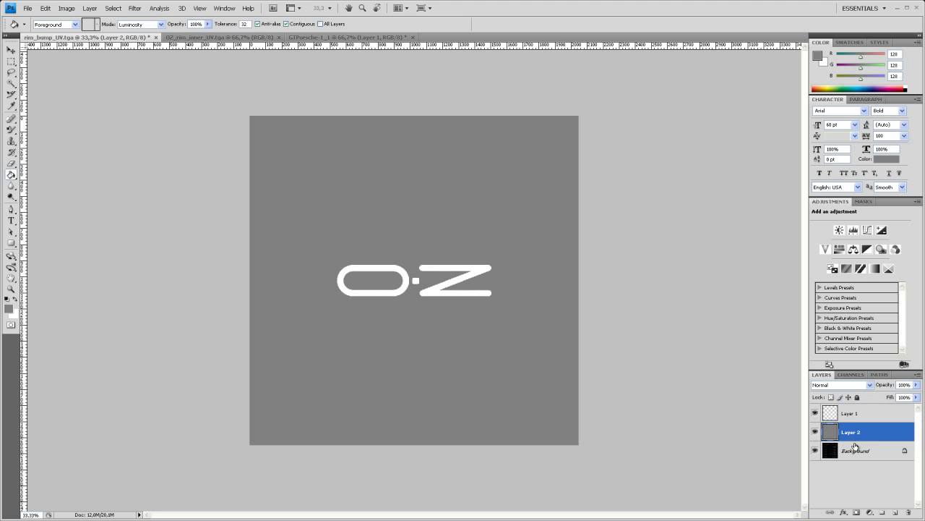
click(916, 386)
drag(911, 397, 898, 397)
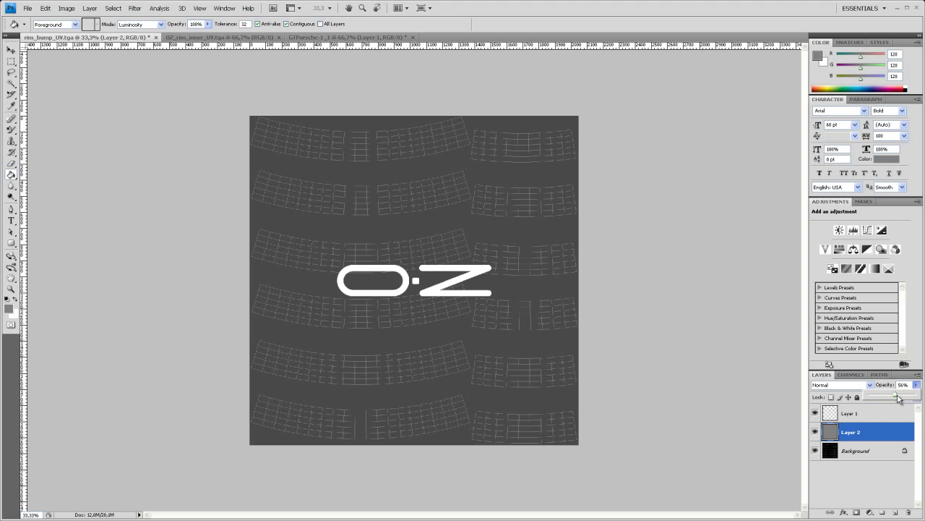
Select the O·Z logo layer and move the logo up onto the upper rim strip at 100% zoom
click(11, 49)
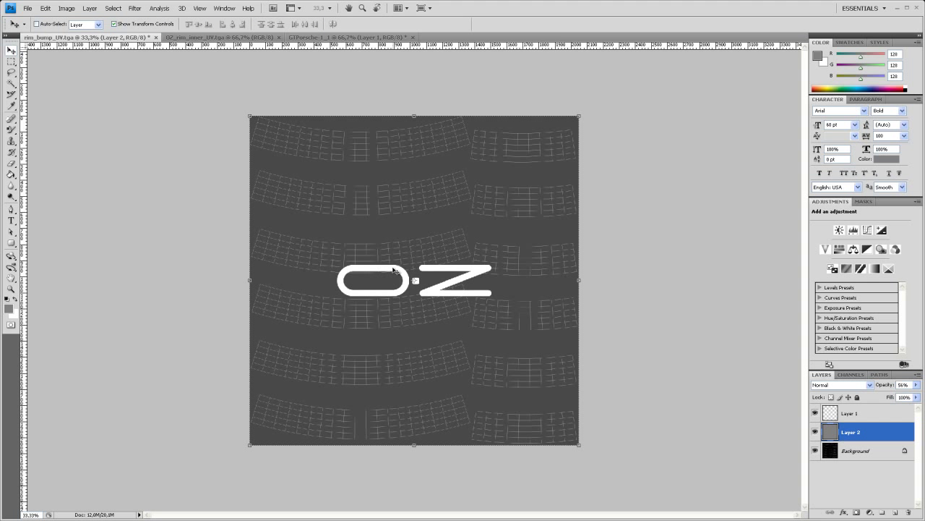
drag(394, 270, 428, 296)
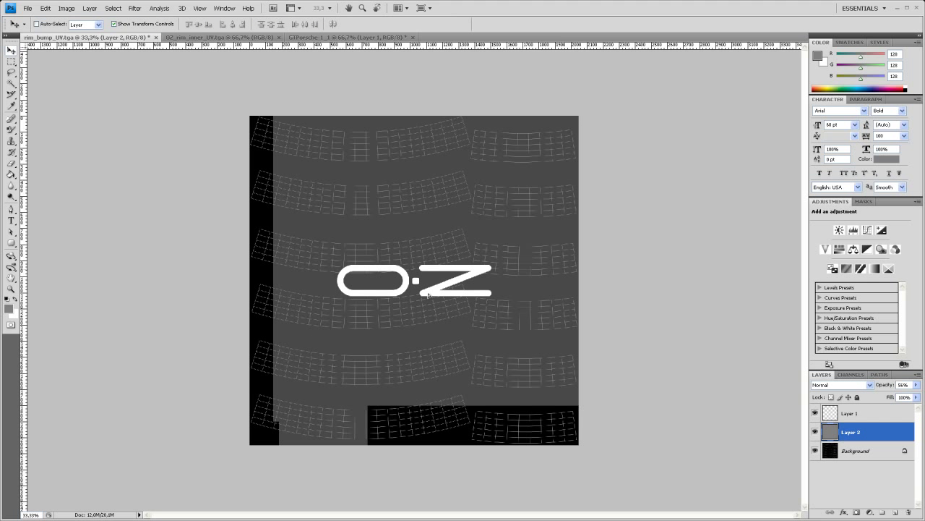
key(ctrl+z)
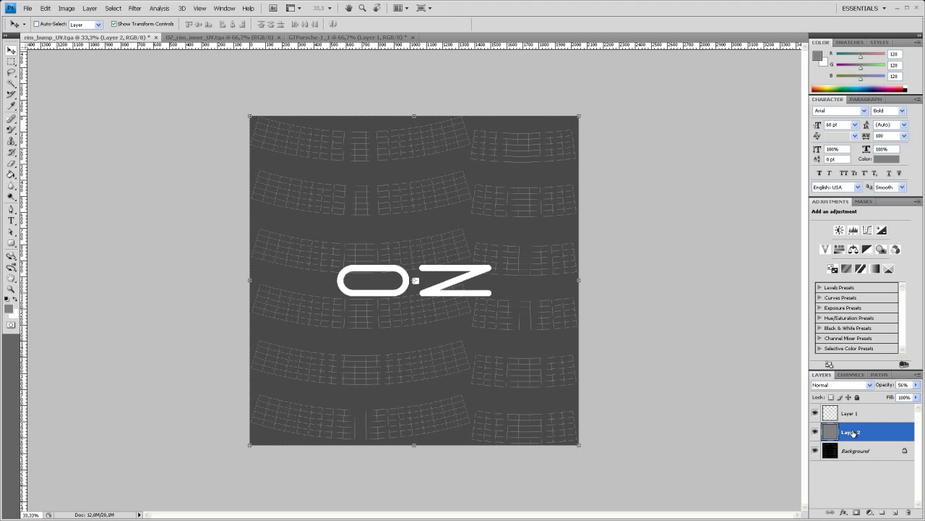
click(855, 414)
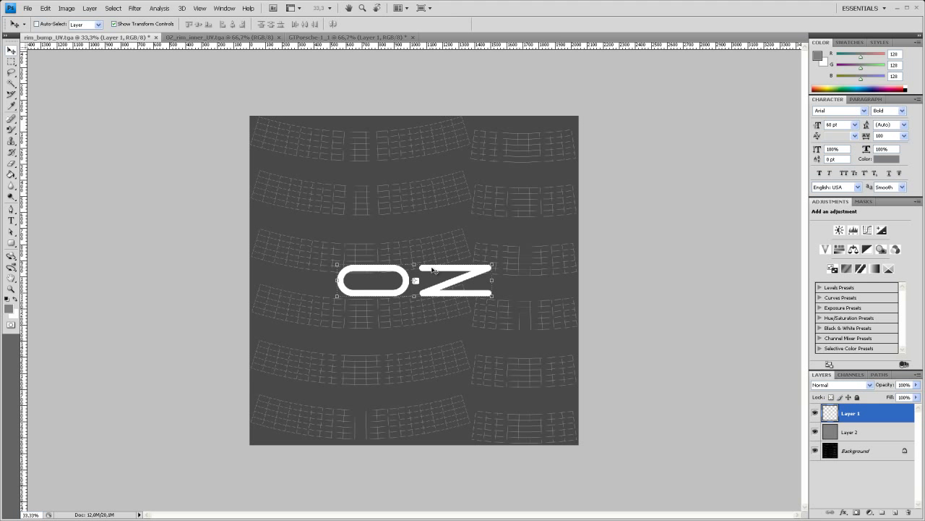
drag(432, 269, 357, 143)
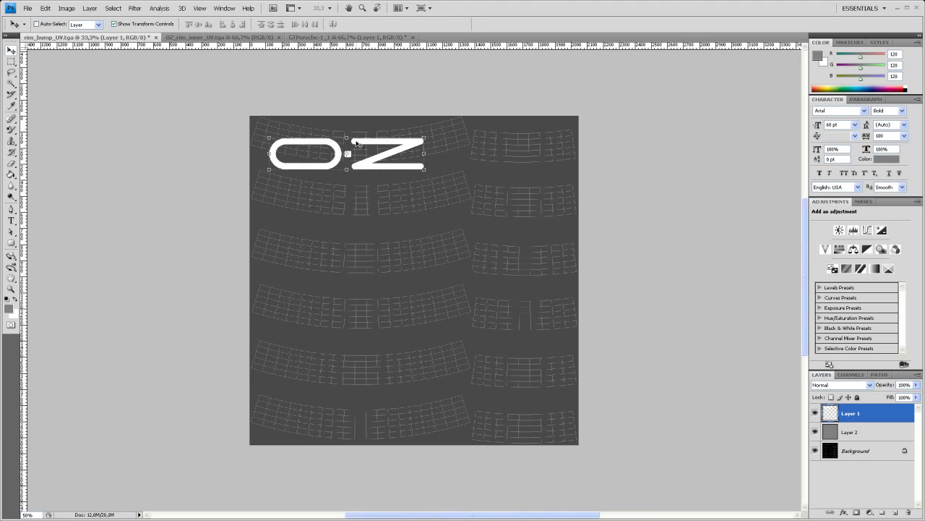
key(ctrl+plus)
key(ctrl+plus)
key(ctrl+plus)
key(h)
drag(345, 202, 379, 359)
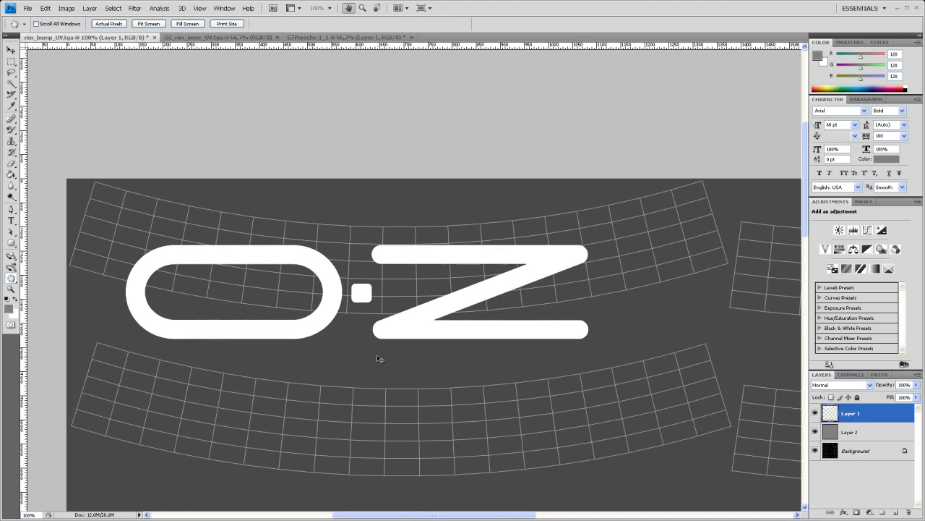
key(v)
drag(427, 326, 424, 310)
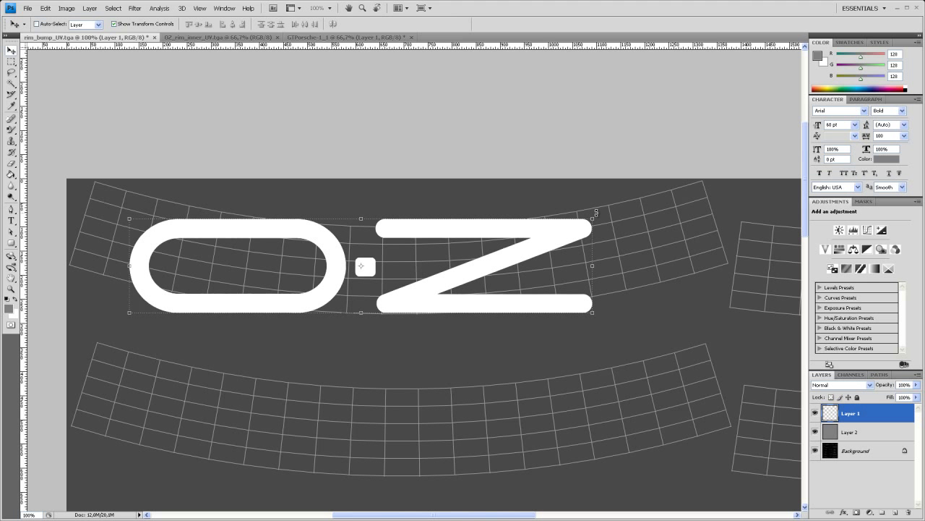
Scale the O·Z logo down to about 71% and nudge it onto the rim strip
key(ctrl+t)
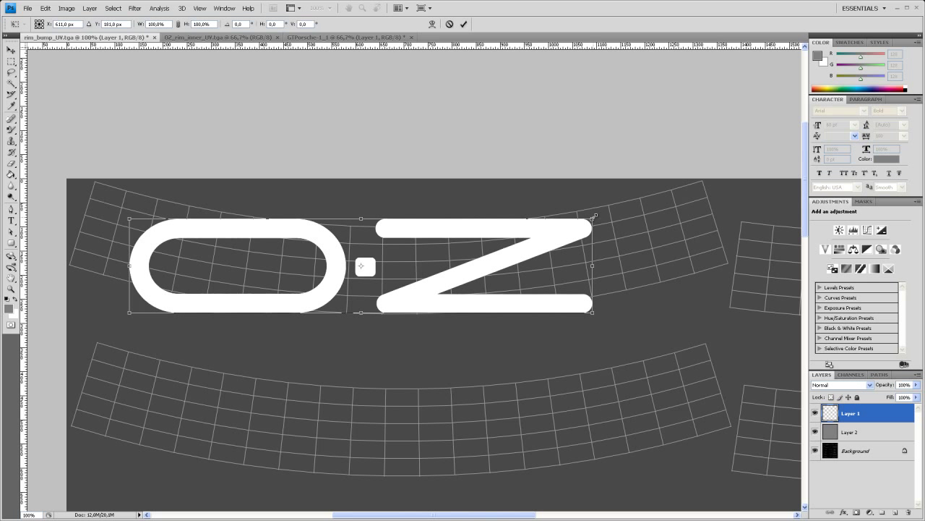
drag(594, 216, 414, 286)
key(Return)
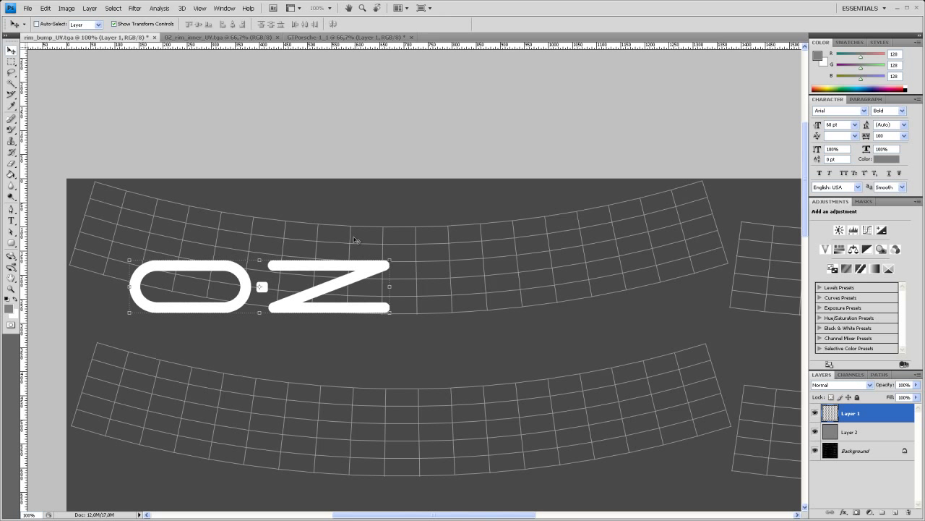
drag(346, 282, 347, 261)
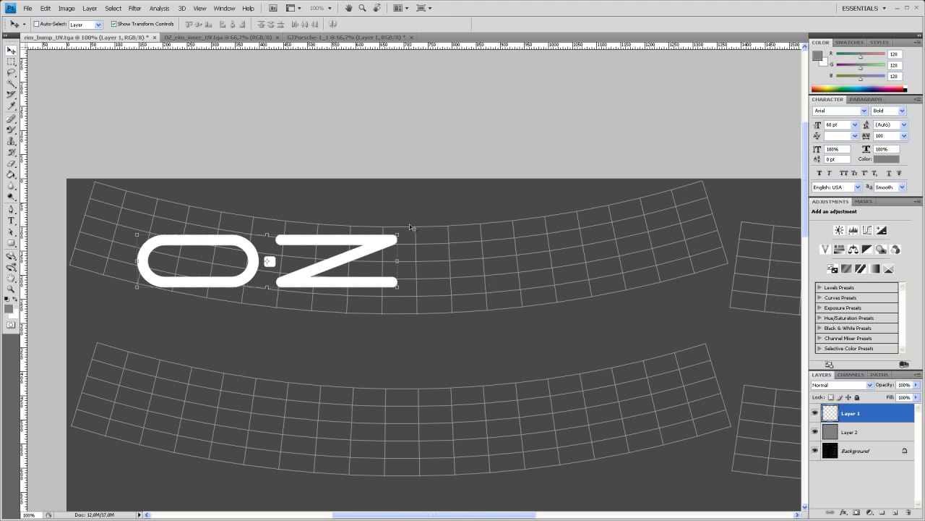
Rotate the O·Z logo about 7° clockwise
key(ctrl+t)
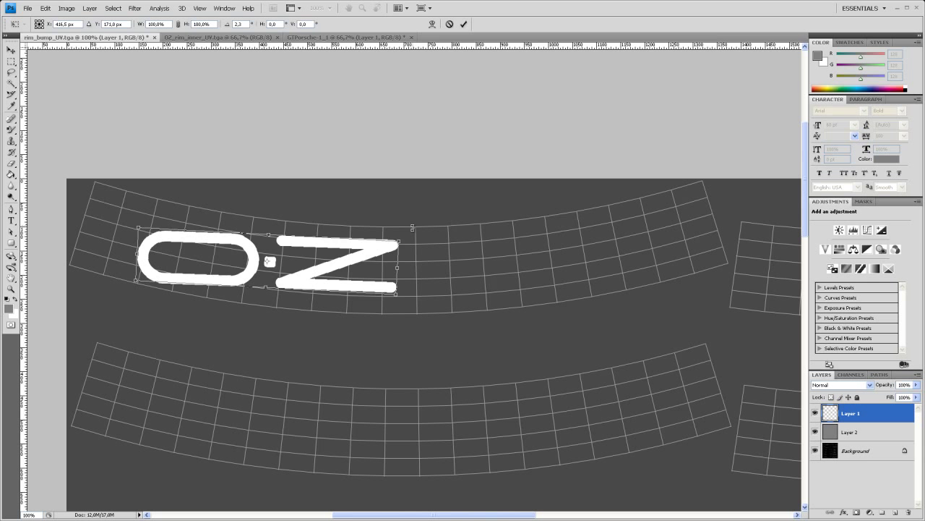
drag(412, 227, 415, 236)
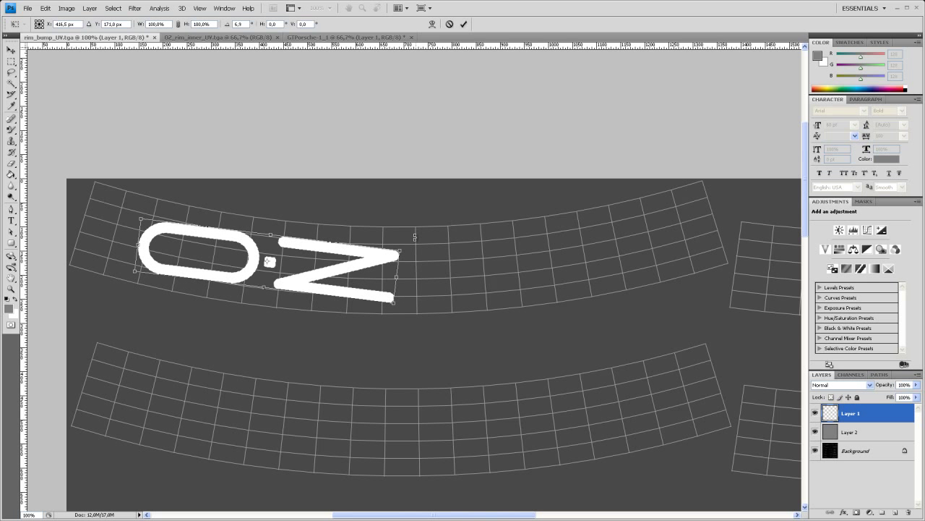
key(Return)
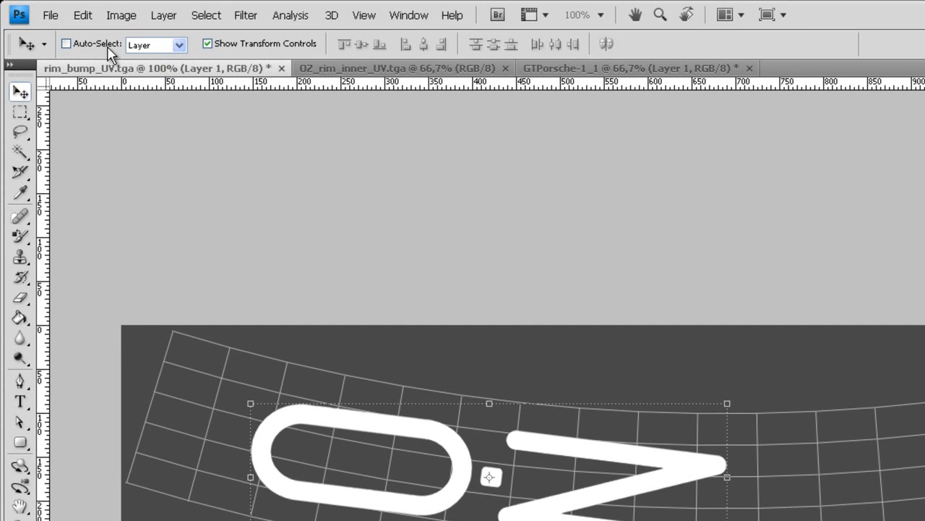
click(82, 15)
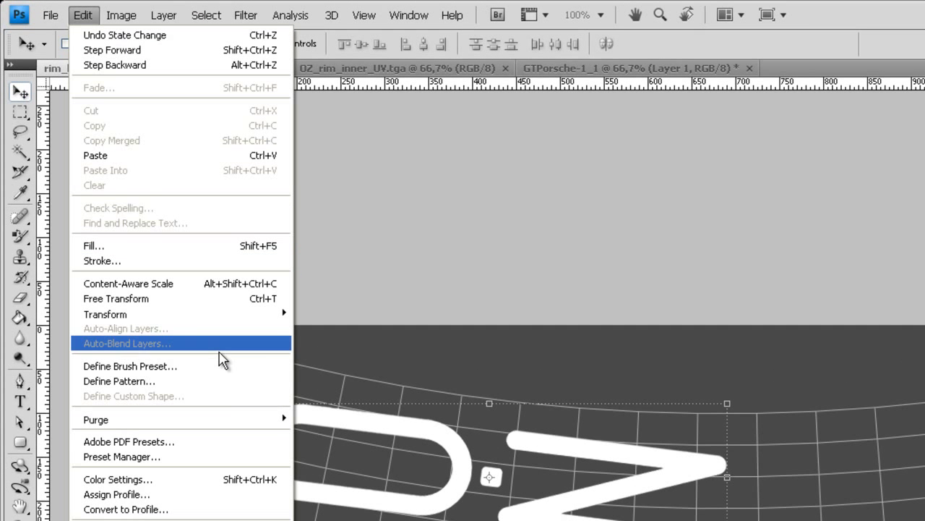
Warp the O·Z logo with the Arc style at -8% bend and commit it
mouse_move(221, 318)
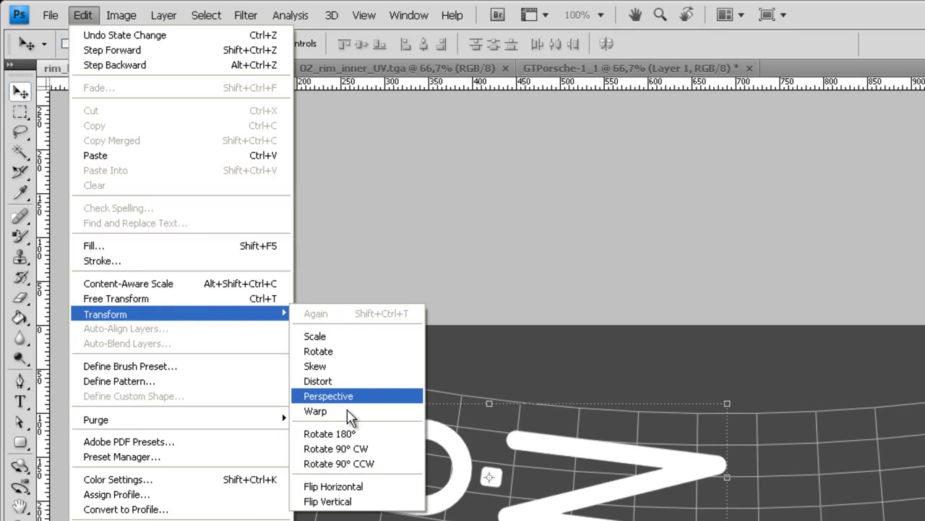
click(347, 412)
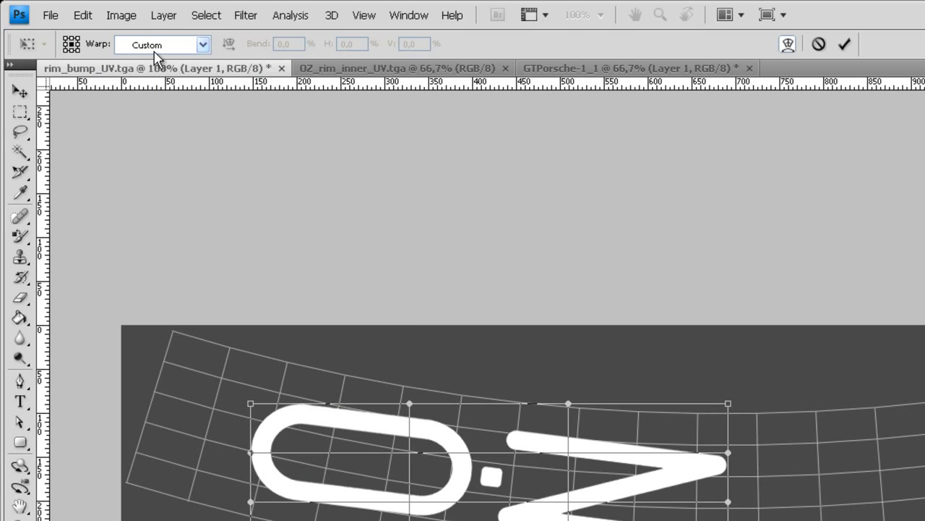
click(203, 44)
click(164, 120)
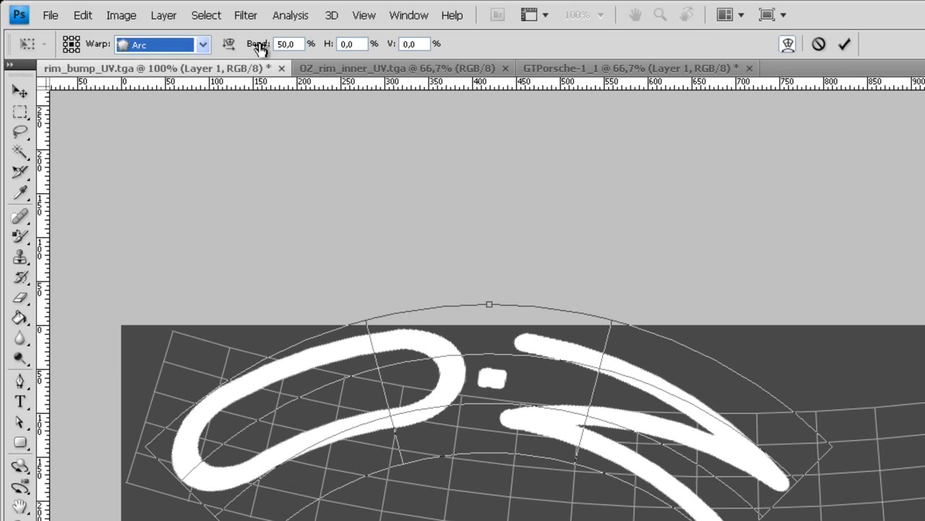
mouse_move(260, 49)
mouse_down()
mouse_move(254, 46)
mouse_move(278, 51)
mouse_up()
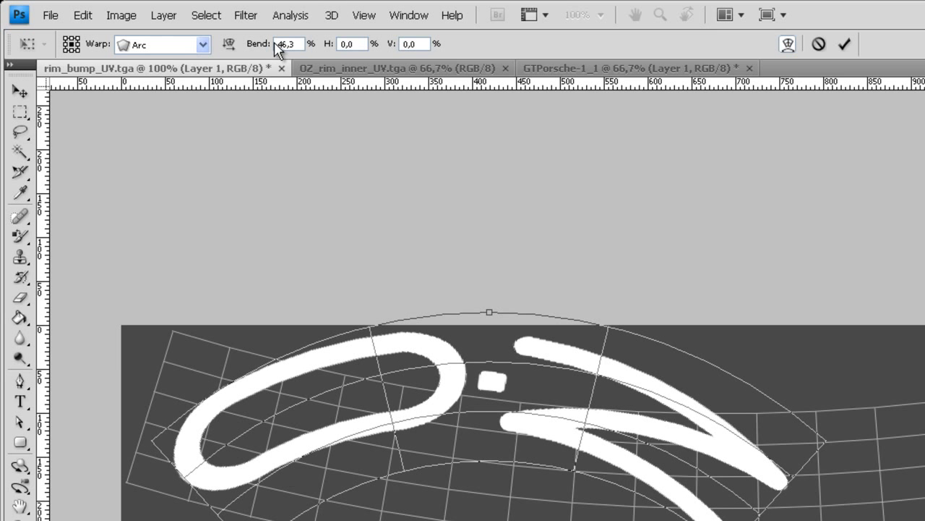
click(261, 48)
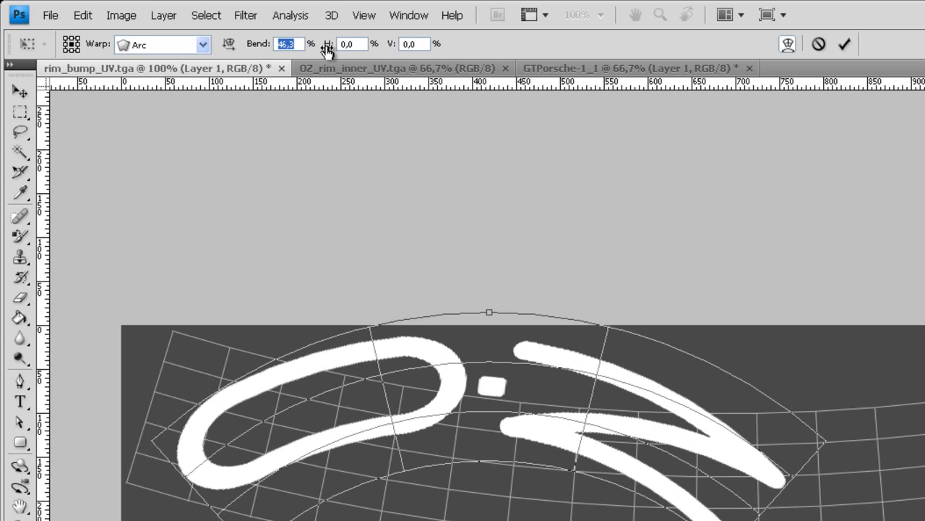
text(-10)
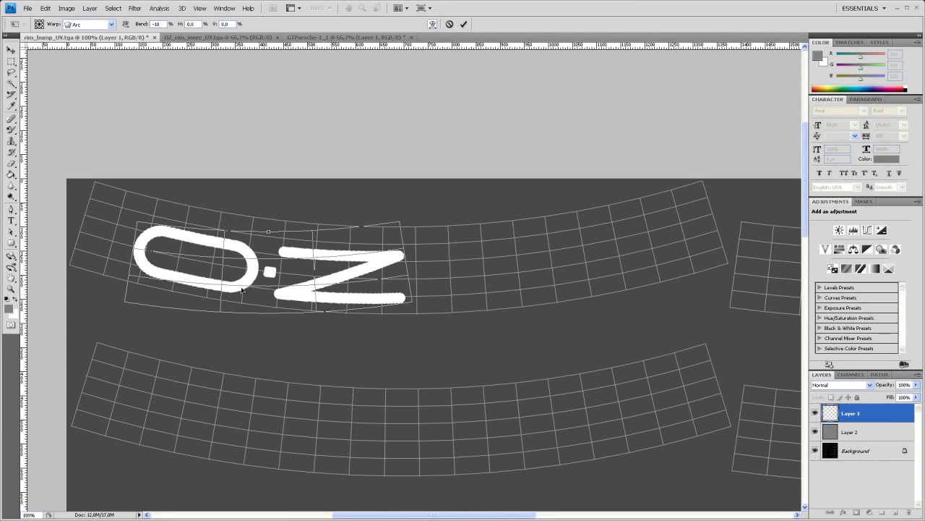
key(Return)
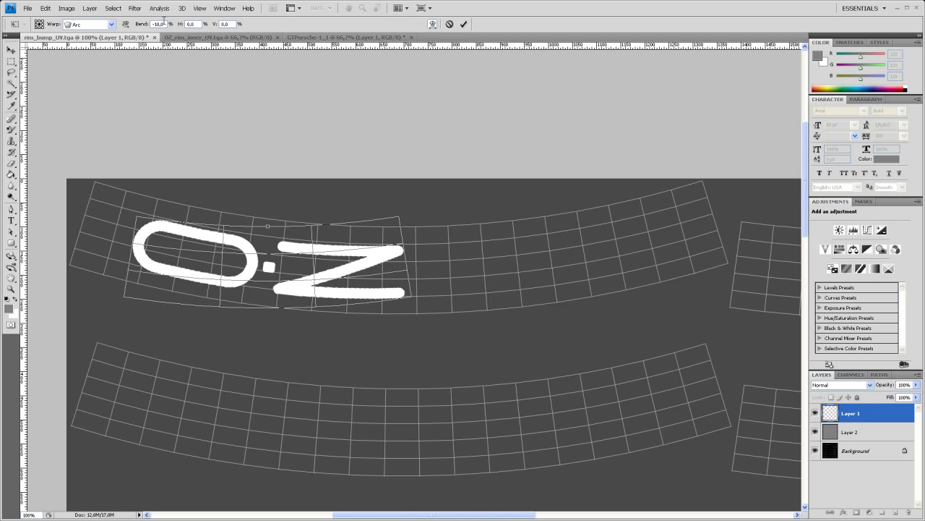
double_click(165, 24)
text(-8)
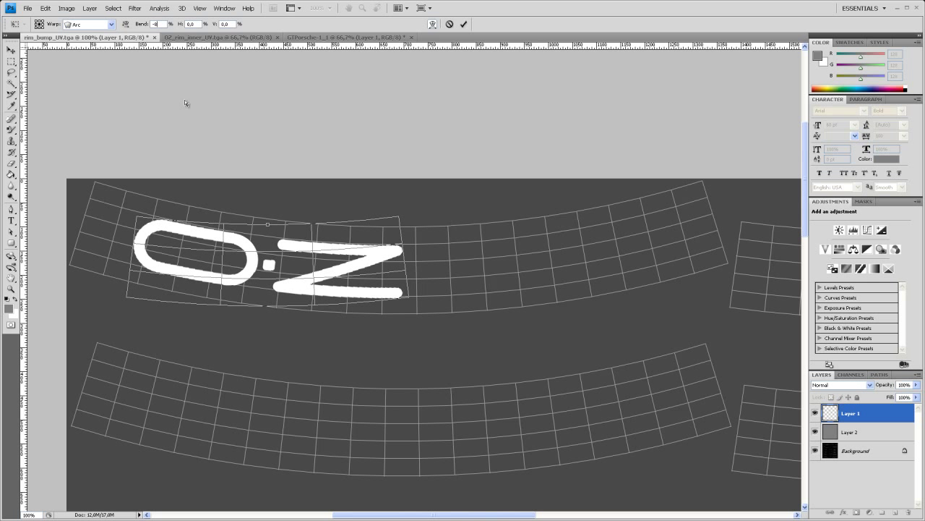
key(Return)
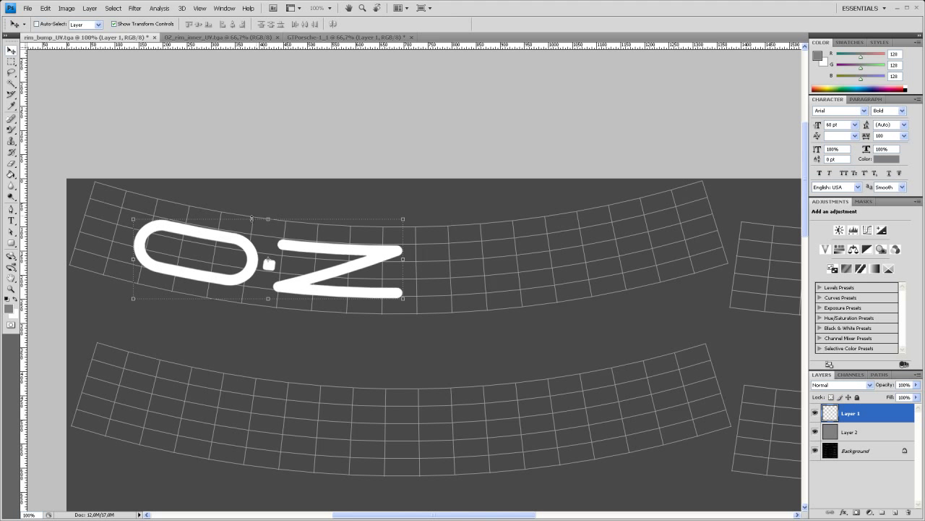
Nudge the warped logo up-left and type RACING in a text box to its right
drag(251, 262, 247, 258)
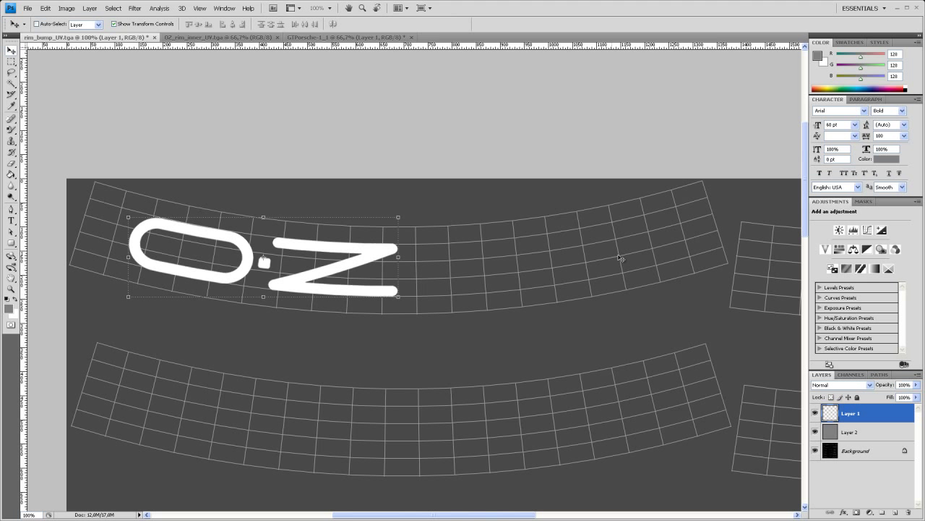
click(11, 220)
drag(429, 225, 727, 305)
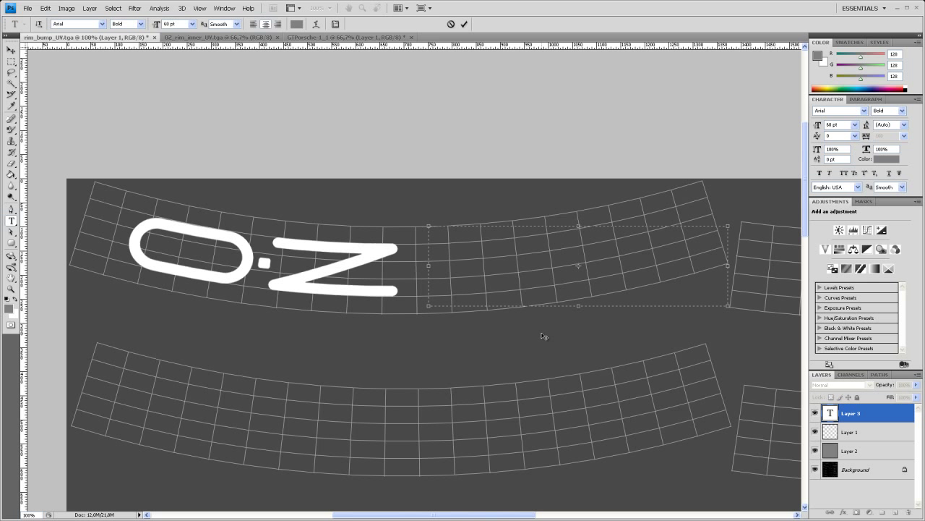
text(RACING)
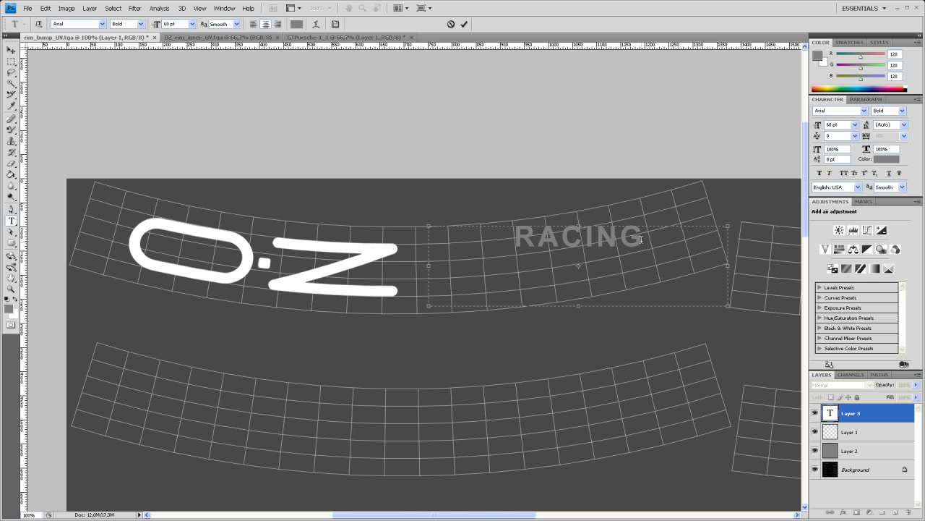
Select the RACING text and set its colour to white
drag(649, 244, 494, 263)
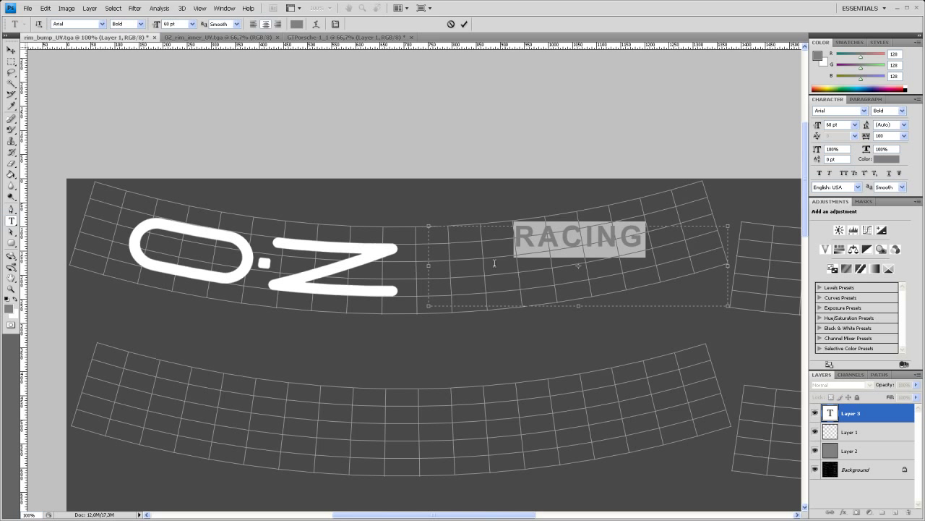
click(7, 299)
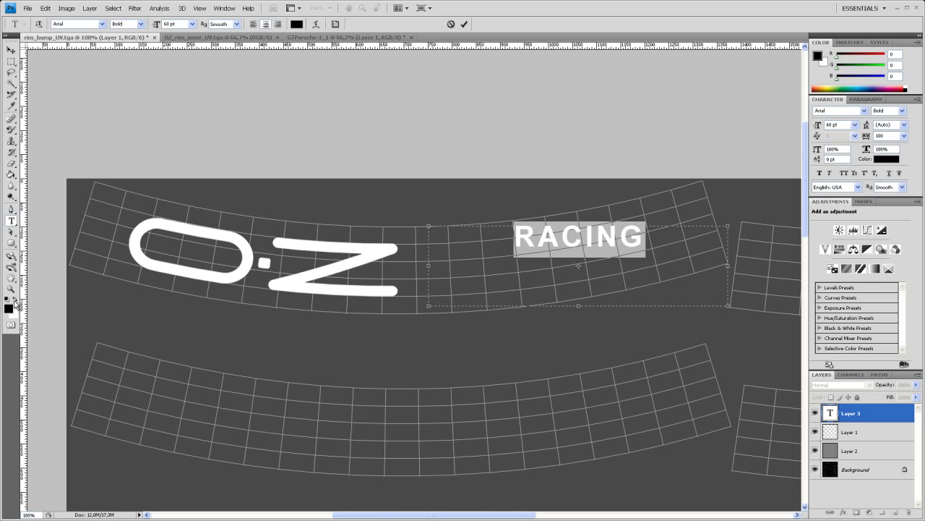
click(15, 300)
click(10, 310)
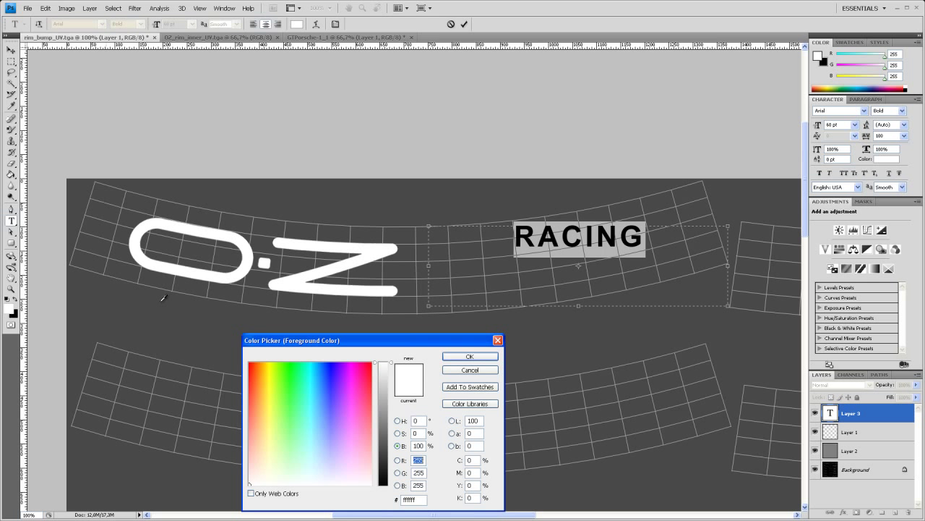
click(470, 356)
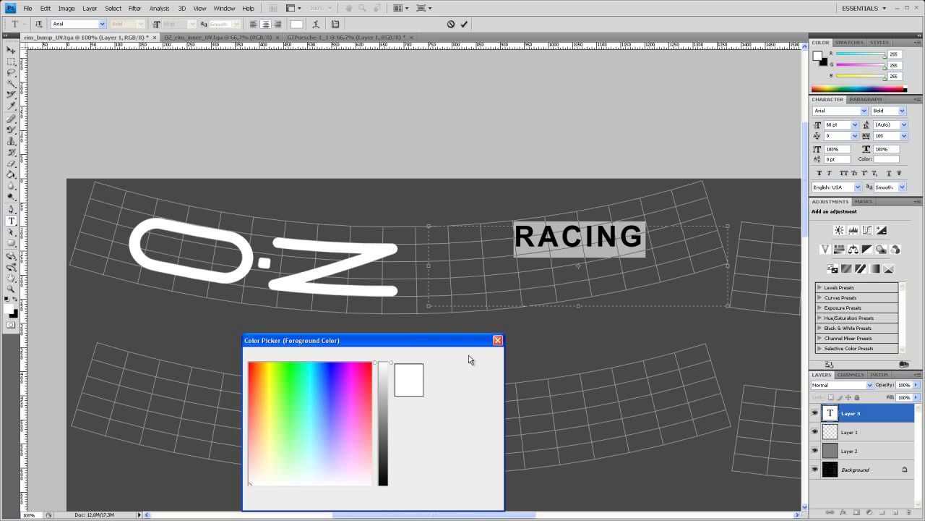
click(650, 255)
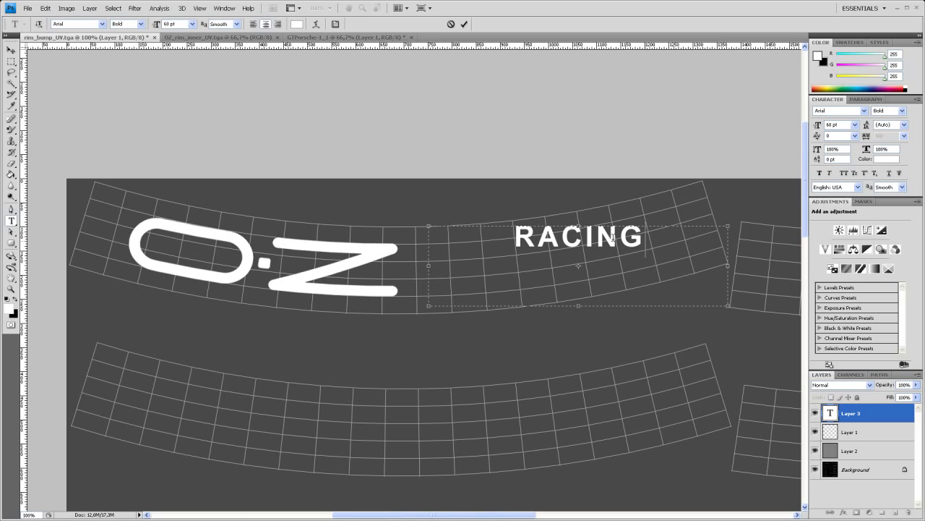
double_click(613, 237)
Move RACING along the rim strip, set its tracking to 200 and stretch it horizontally
click(11, 50)
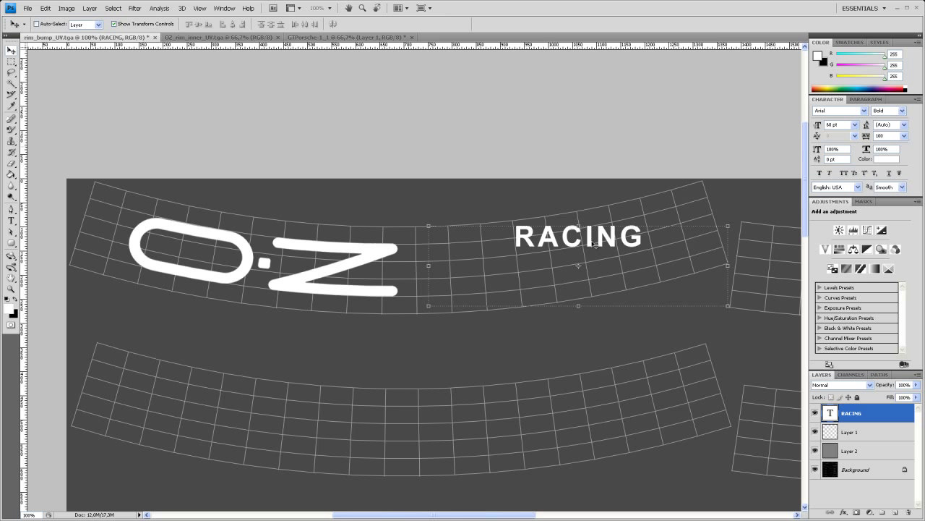
drag(576, 243, 533, 275)
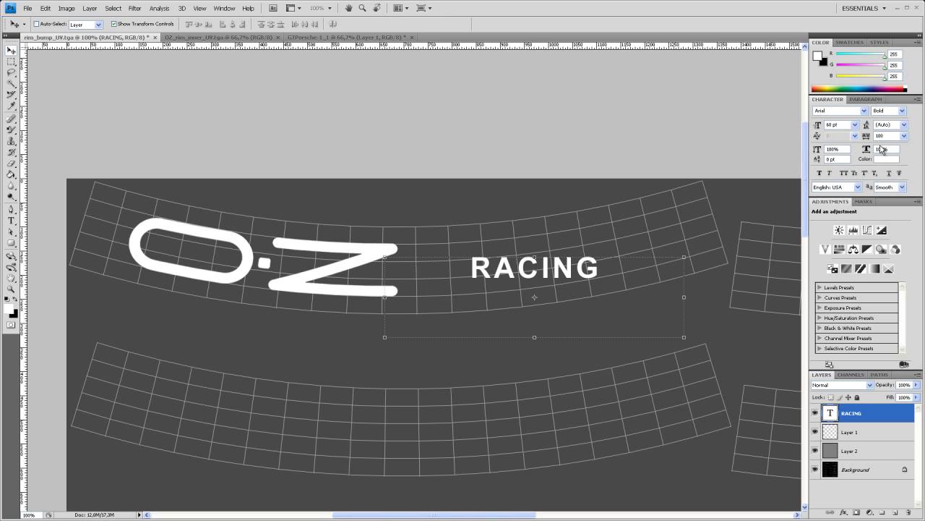
click(903, 134)
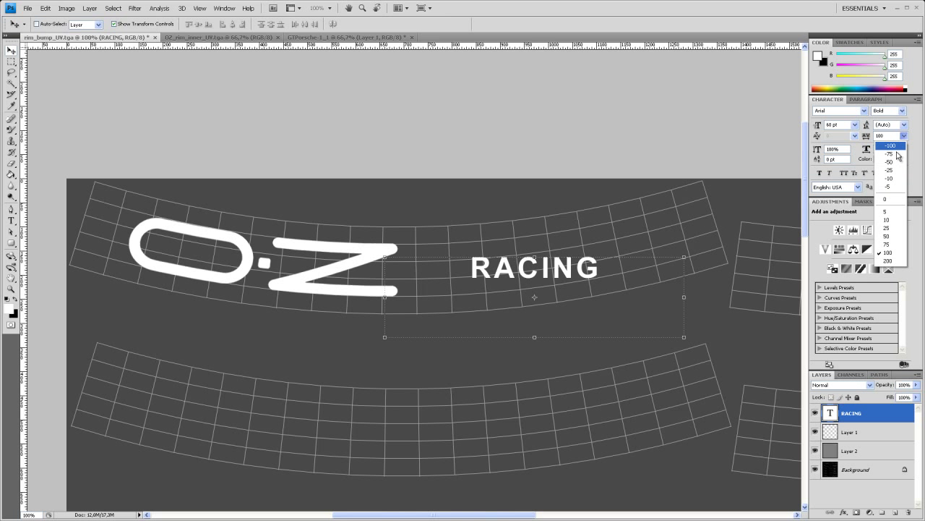
click(896, 264)
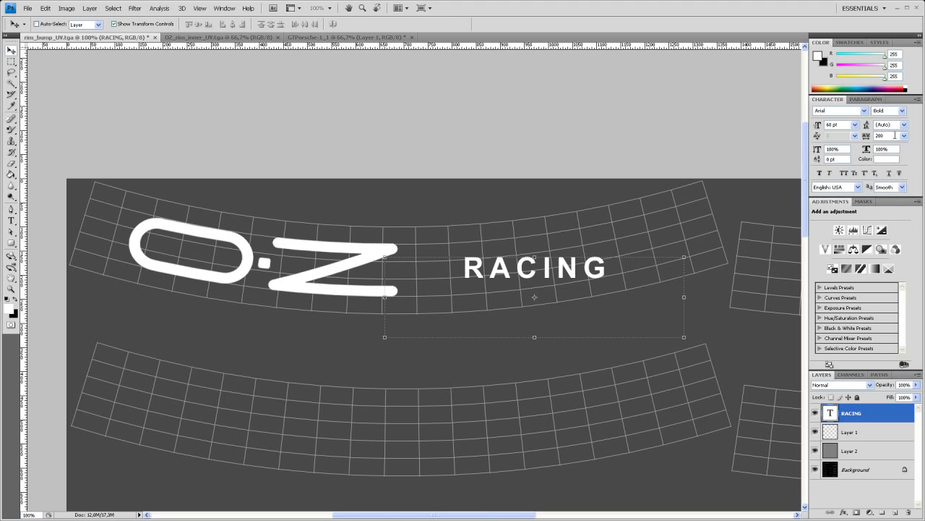
drag(867, 150, 870, 151)
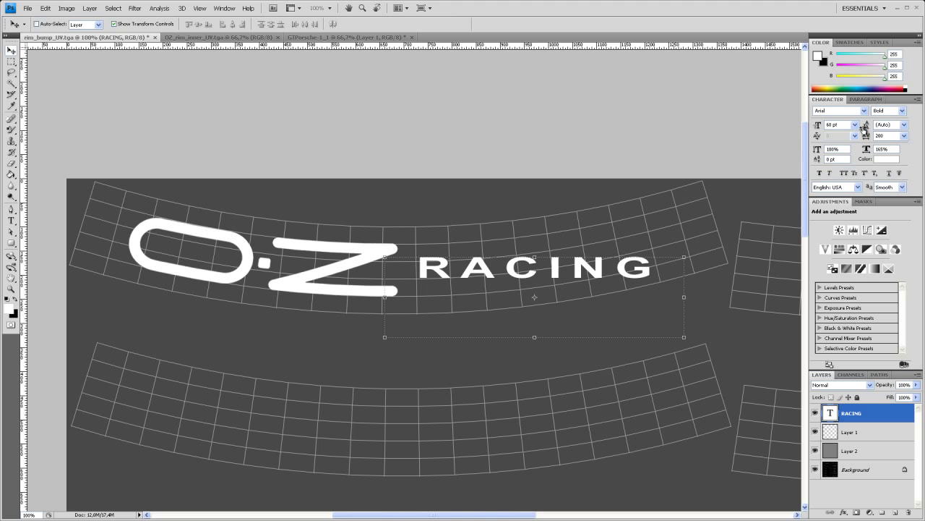
Set RACING to 72 pt at 130% horizontal scale, positioned just right of the logo
click(855, 125)
click(840, 254)
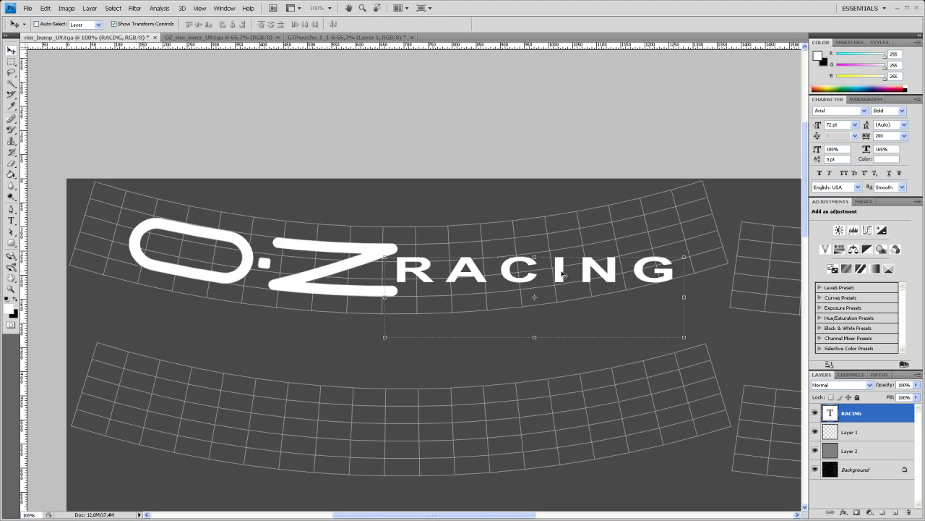
drag(563, 273, 577, 269)
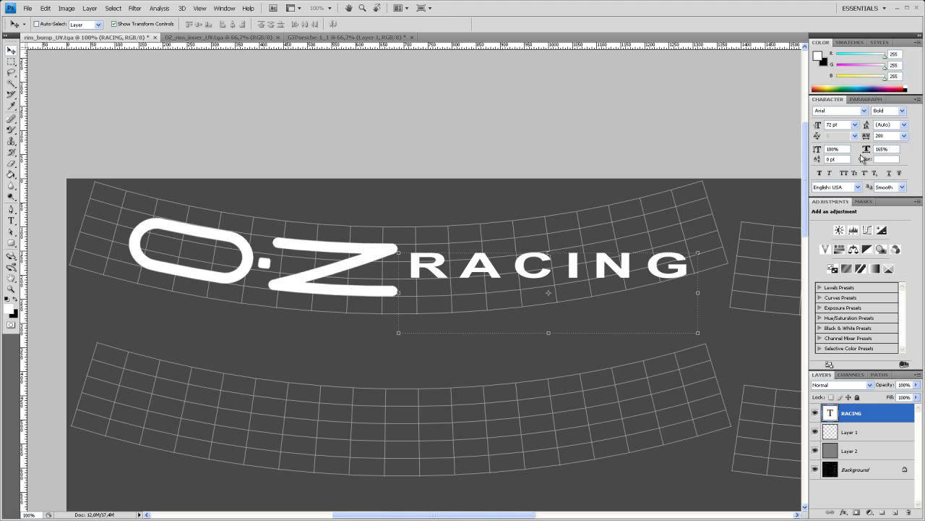
drag(867, 150, 866, 151)
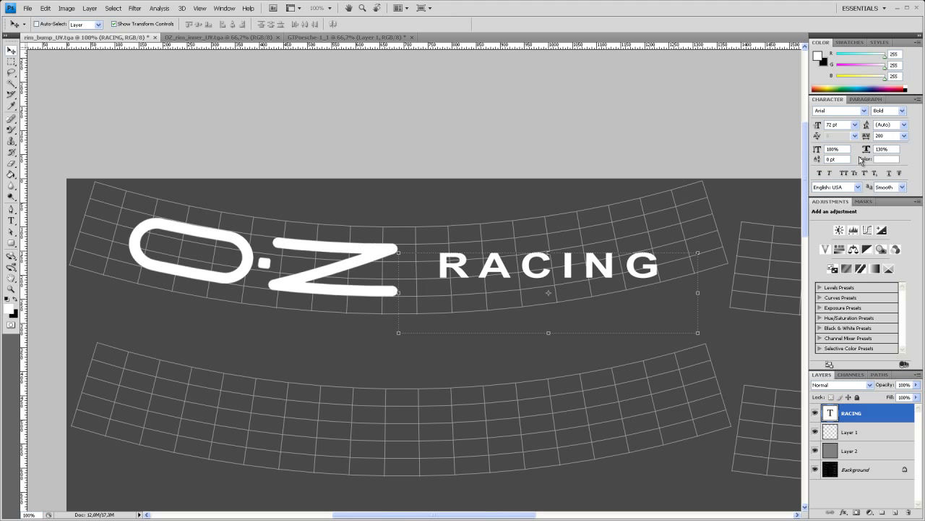
drag(584, 278, 602, 268)
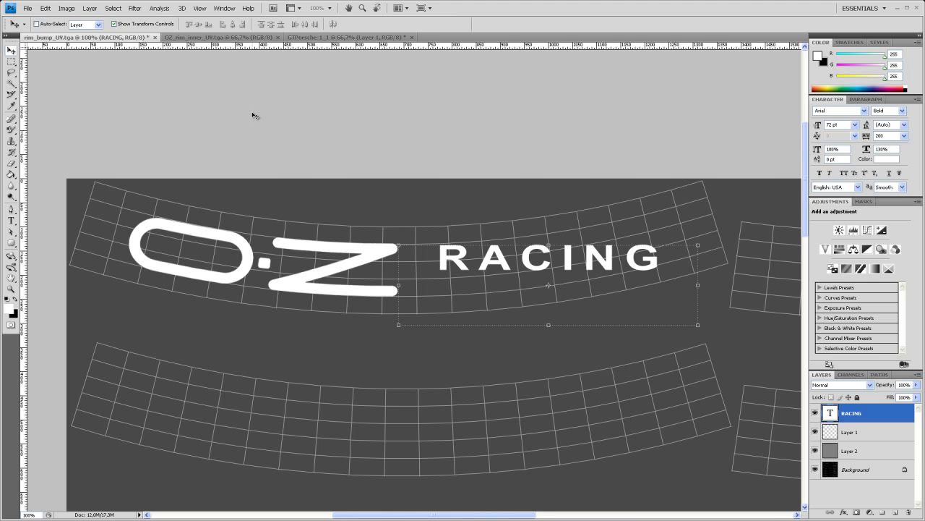
Warp the RACING text with an Arc style at bend -5
click(12, 221)
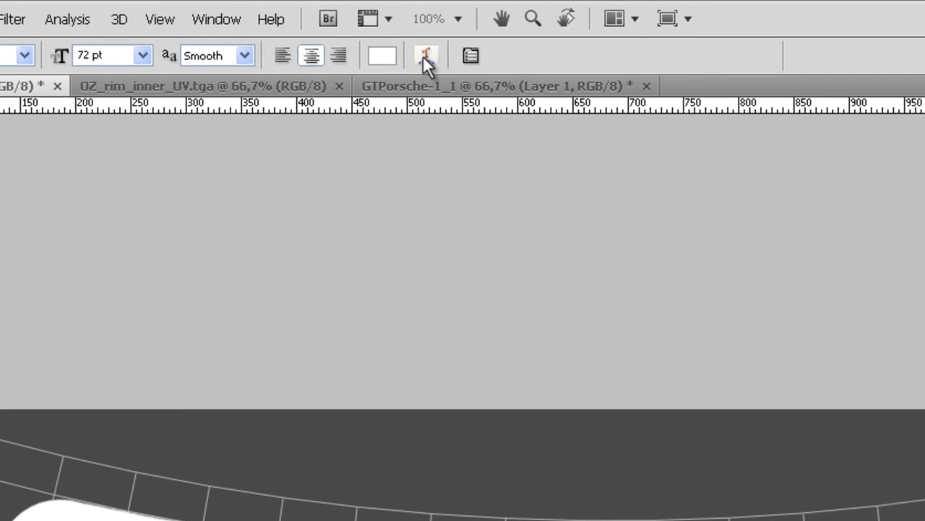
click(425, 57)
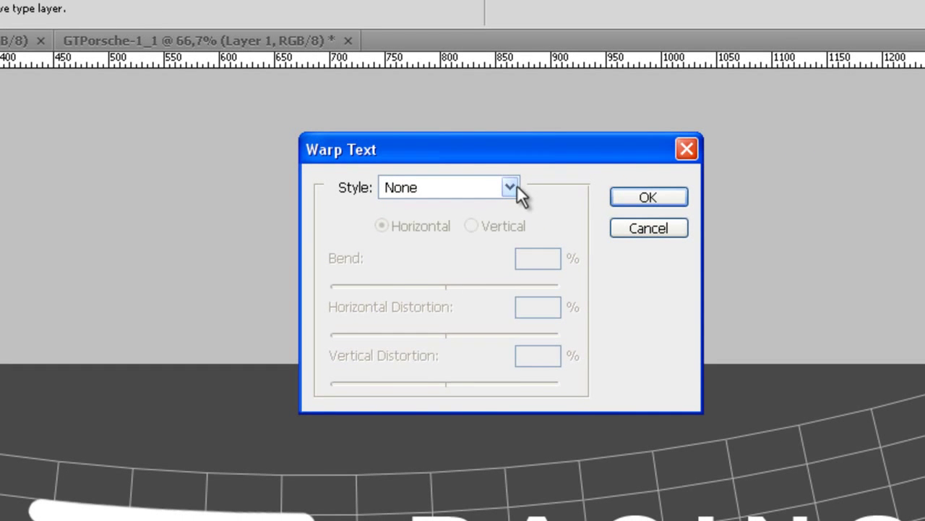
click(510, 187)
click(465, 245)
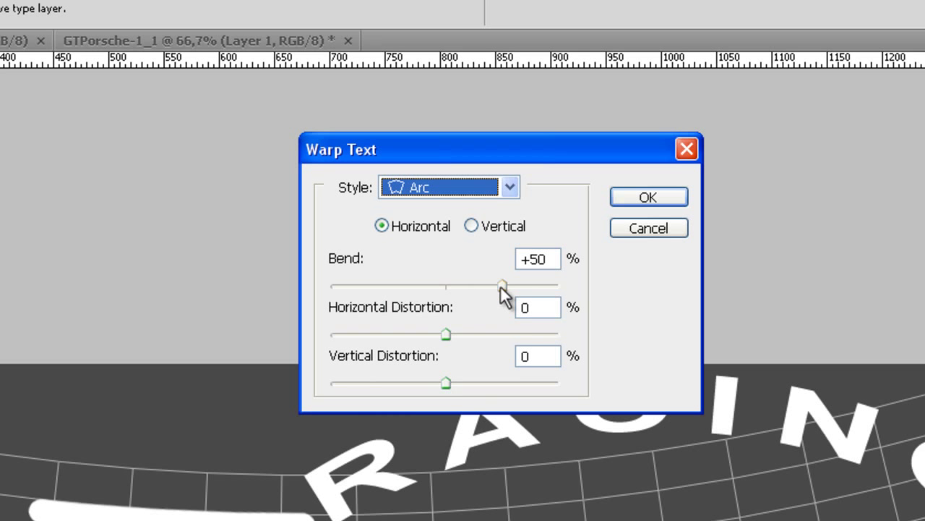
double_click(552, 259)
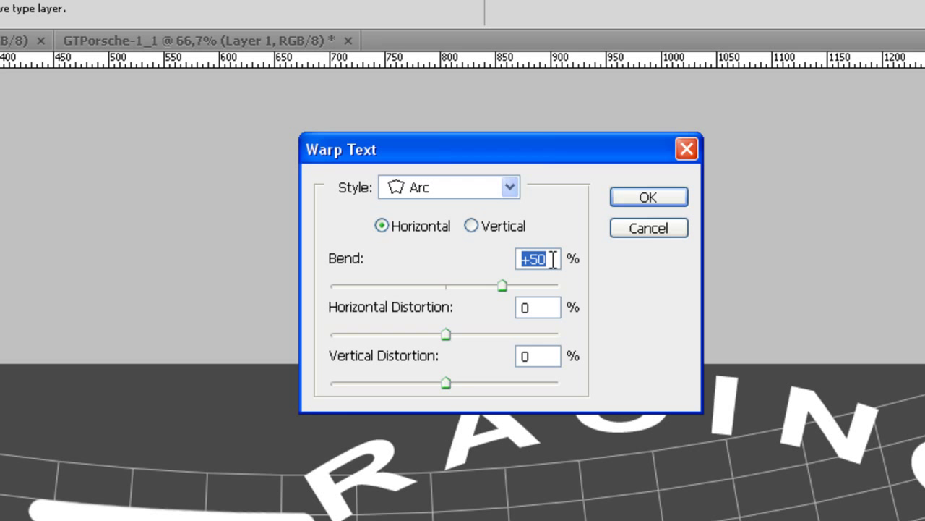
text(-)
text(5)
key(Return)
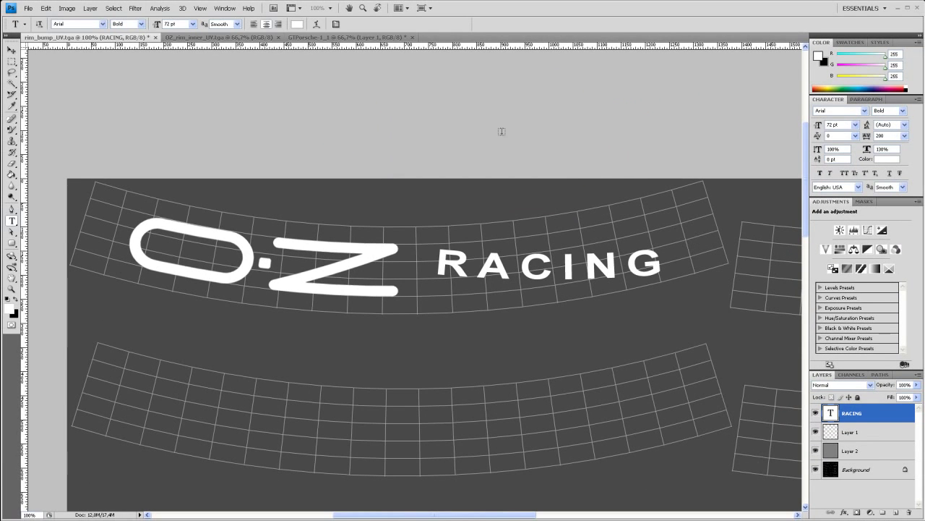
Rotate RACING about 5° to follow the rim strip, nudge it into place, and zoom out
click(11, 51)
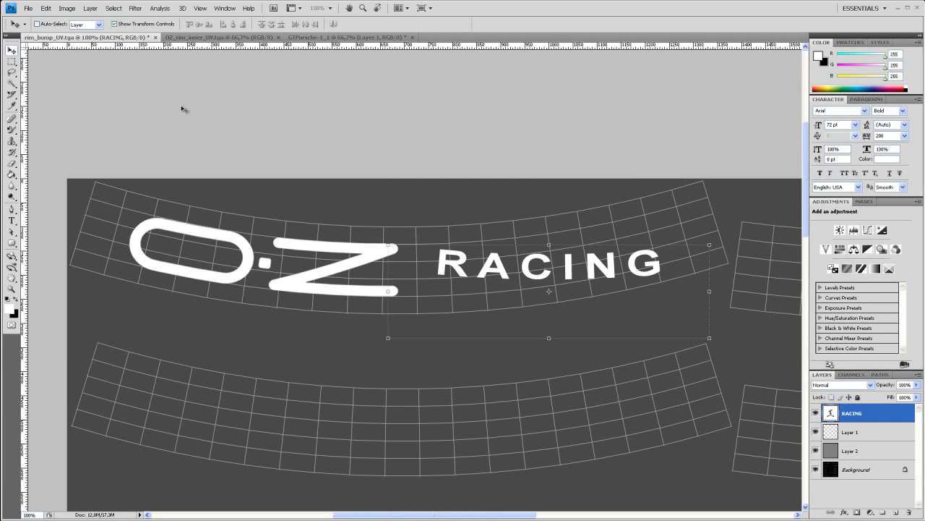
drag(547, 272, 540, 270)
key(ctrl+t)
drag(717, 234, 704, 215)
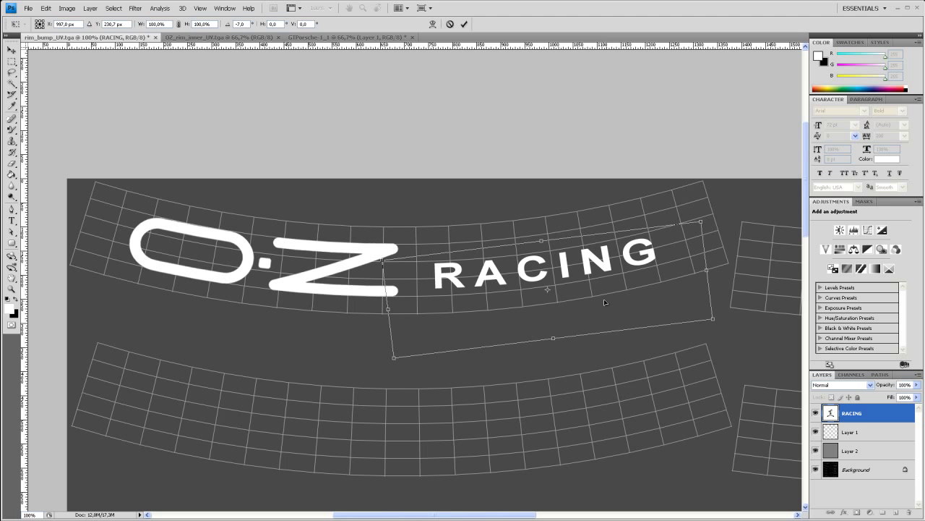
key(Return)
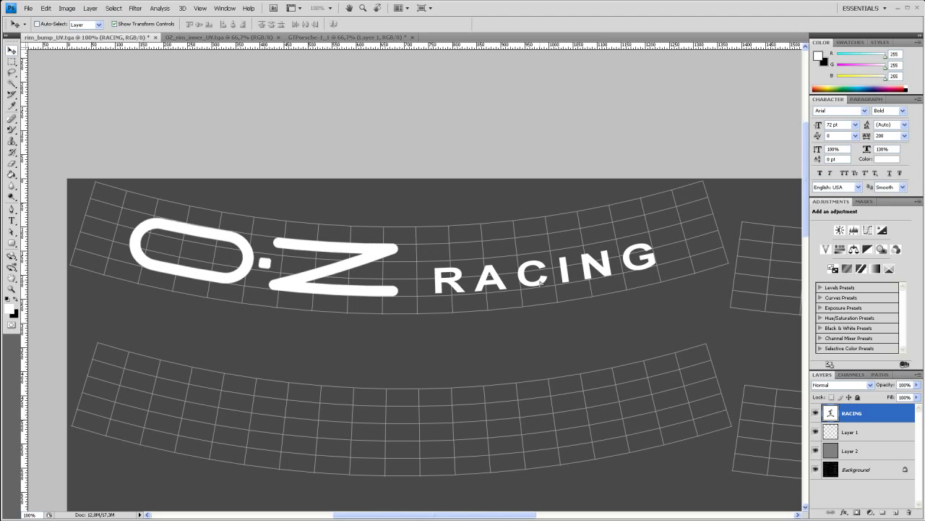
key(Up)
key(Up)
key(Up)
key(Up)
key(Up)
key(Up)
key(Up)
key(Right)
key(Right)
key(Right)
key(Right)
key(Right)
key(Right)
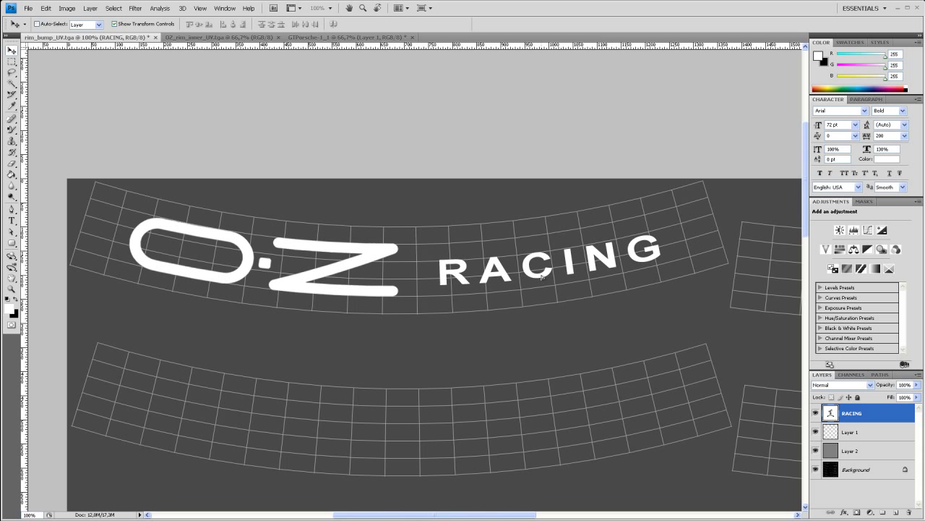
key(Up)
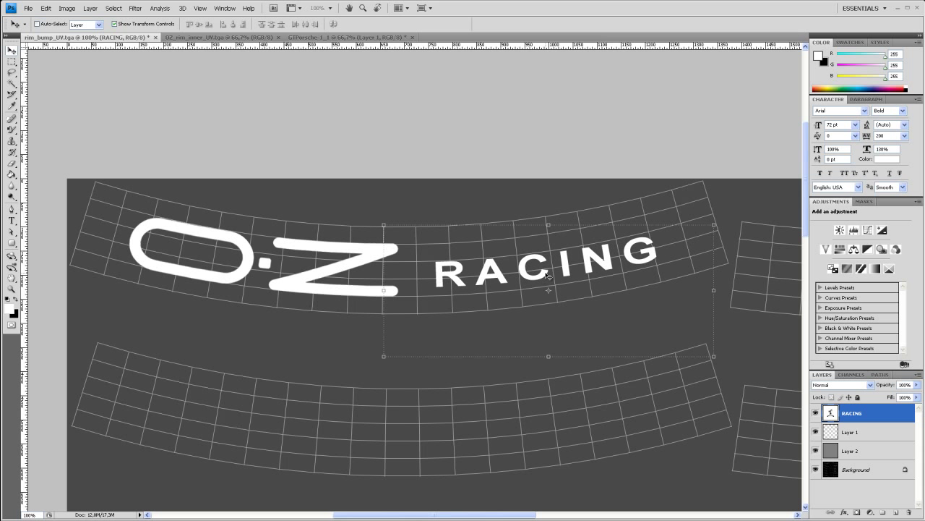
key(Up)
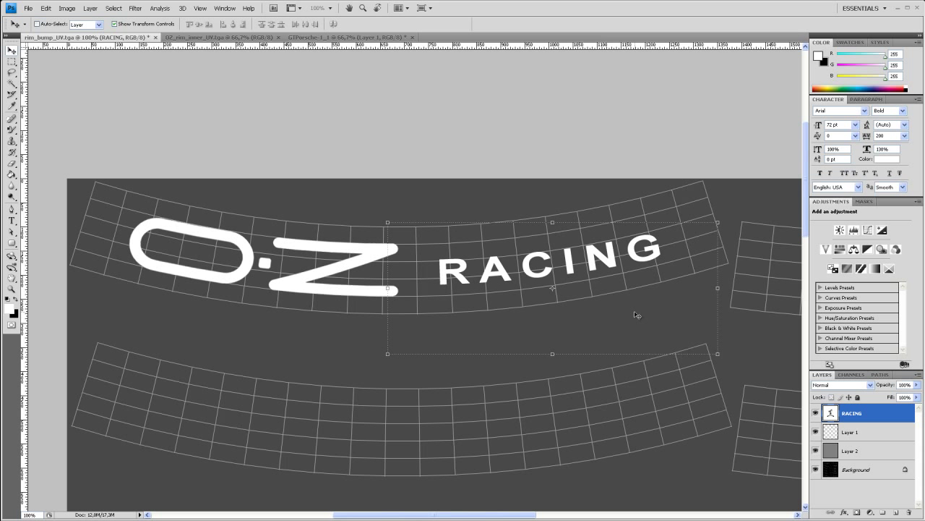
key(ctrl+minus)
key(ctrl+minus)
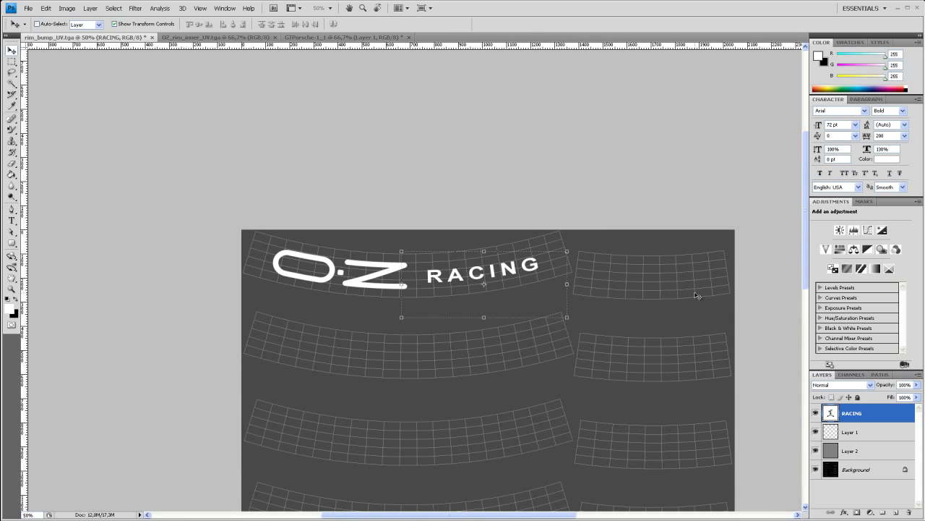
key(ctrl+minus)
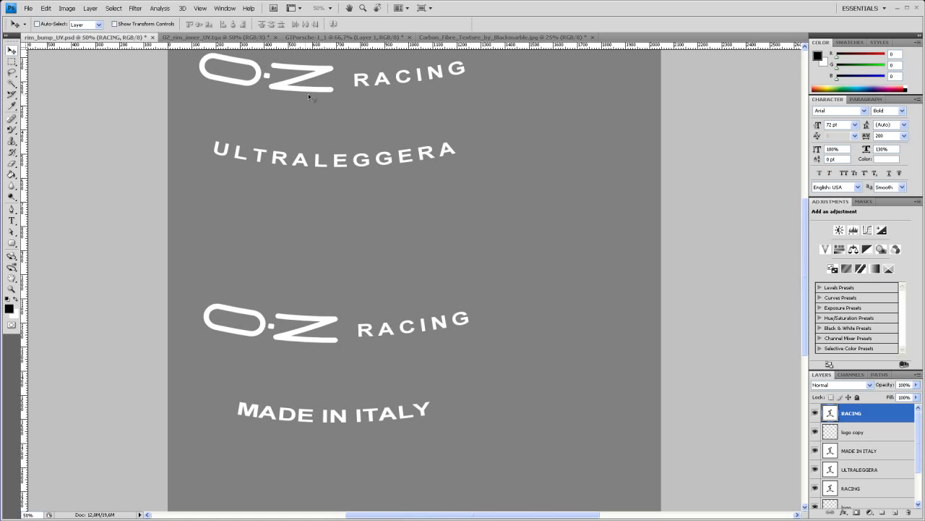
Bring up the OZ_rim_inner_UV.tga layout, then head to the browser window
click(237, 37)
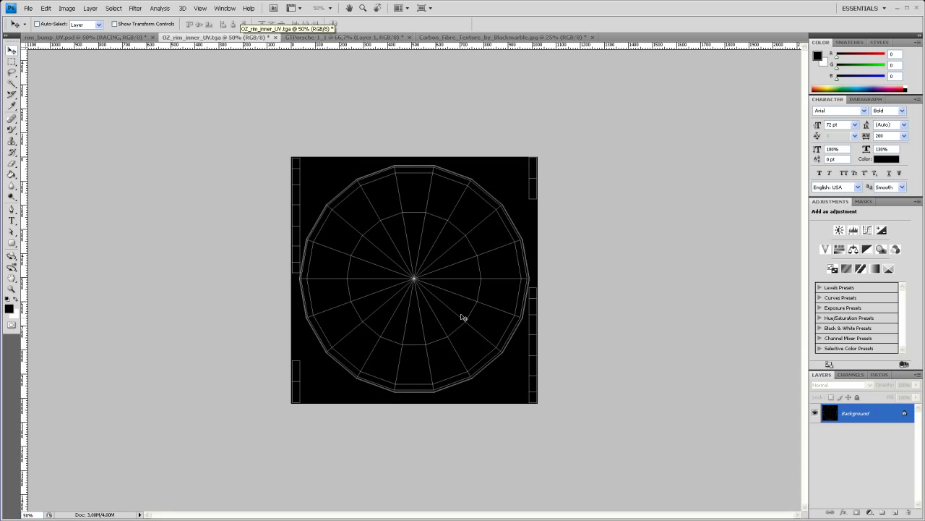
key(alt+Tab)
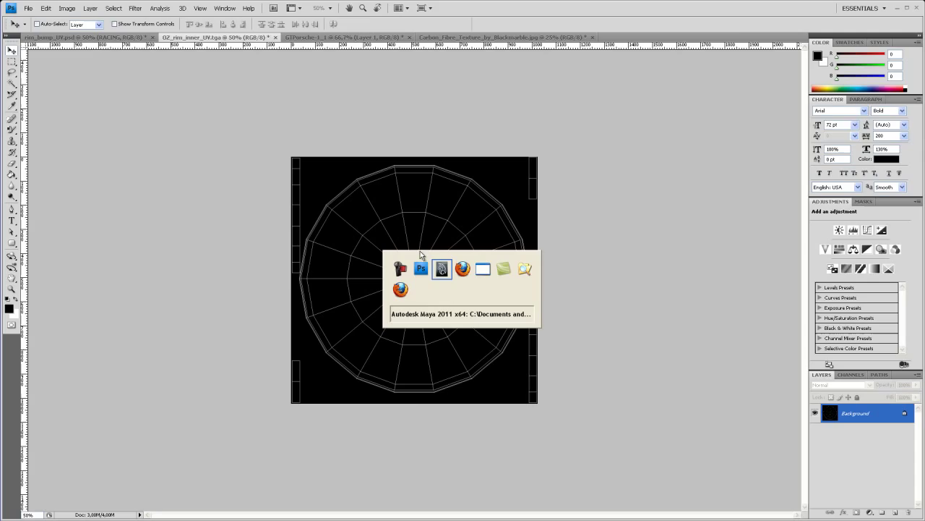
View the first carbon fibre texture result at full 3000×3000 size, then return to Photoshop
key(alt+Tab)
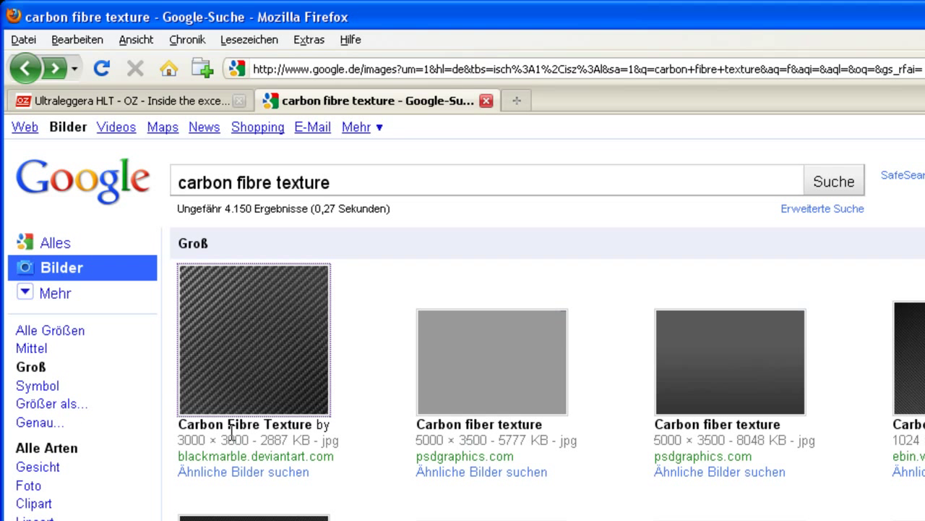
click(272, 353)
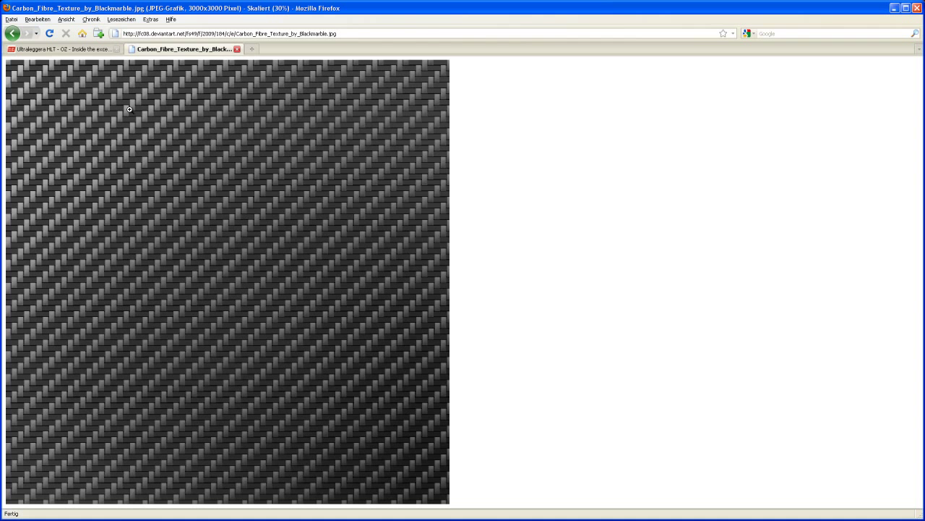
click(197, 221)
right_click(218, 197)
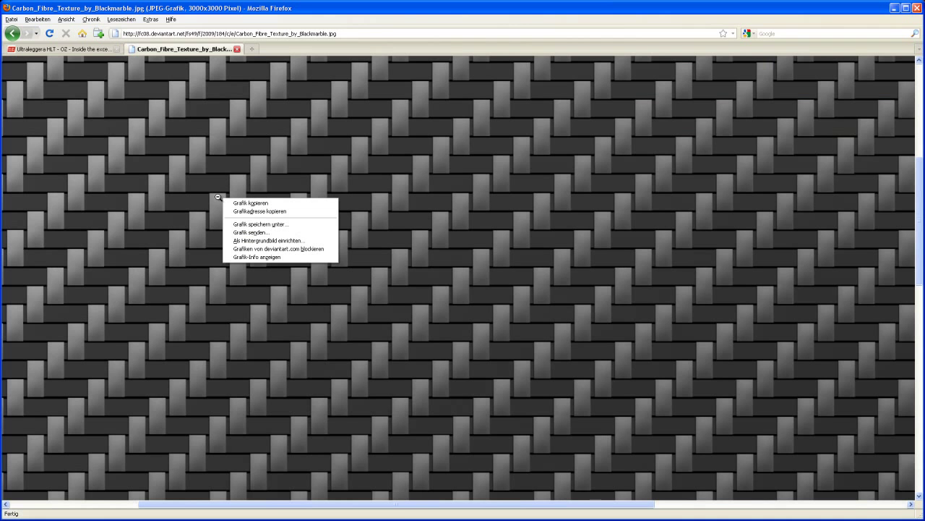
click(92, 51)
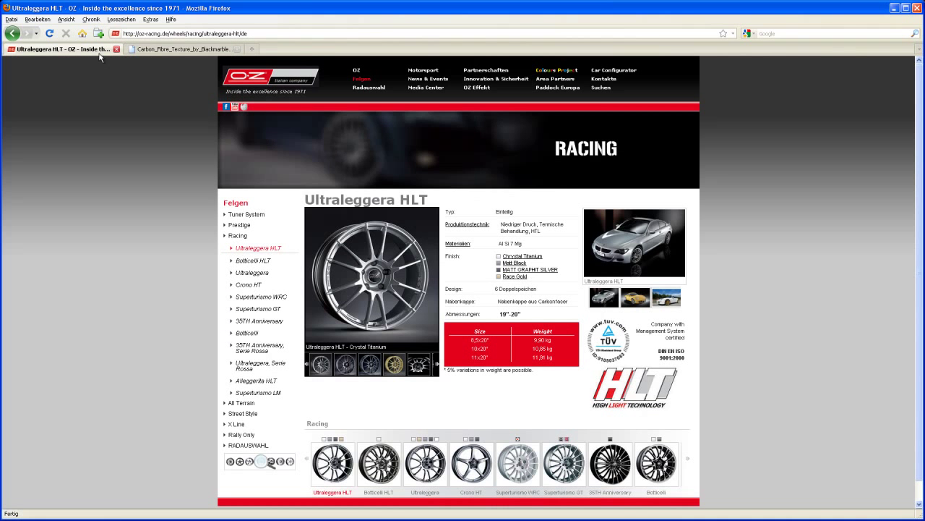
key(alt+Tab)
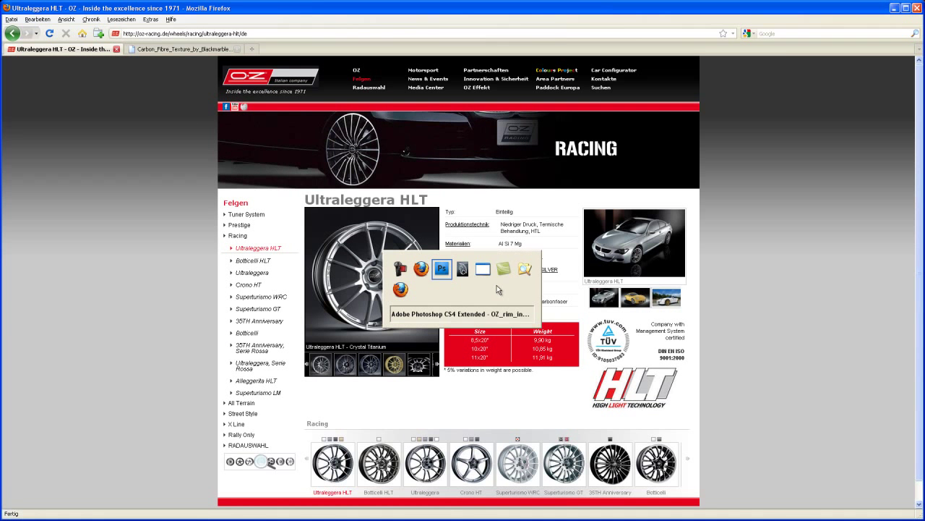
key(alt+Tab)
key(alt+Tab)
key(alt+Tab)
key(alt+Tab)
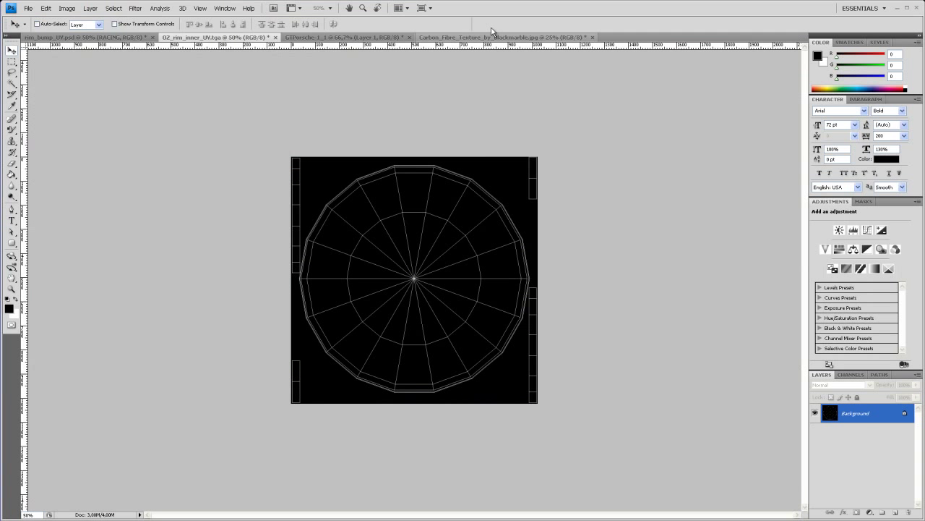
Select the entire carbon fibre texture image in its own document
click(468, 38)
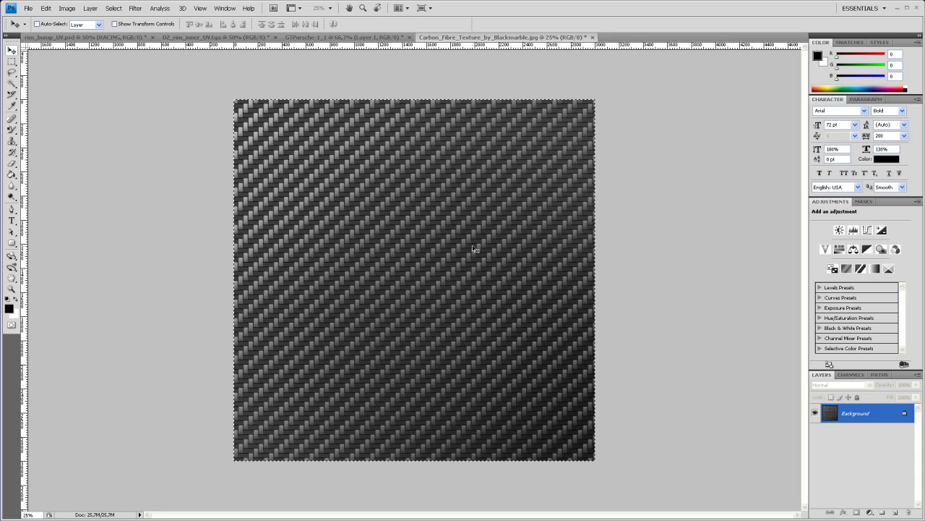
key(ctrl+d)
key(ctrl+a)
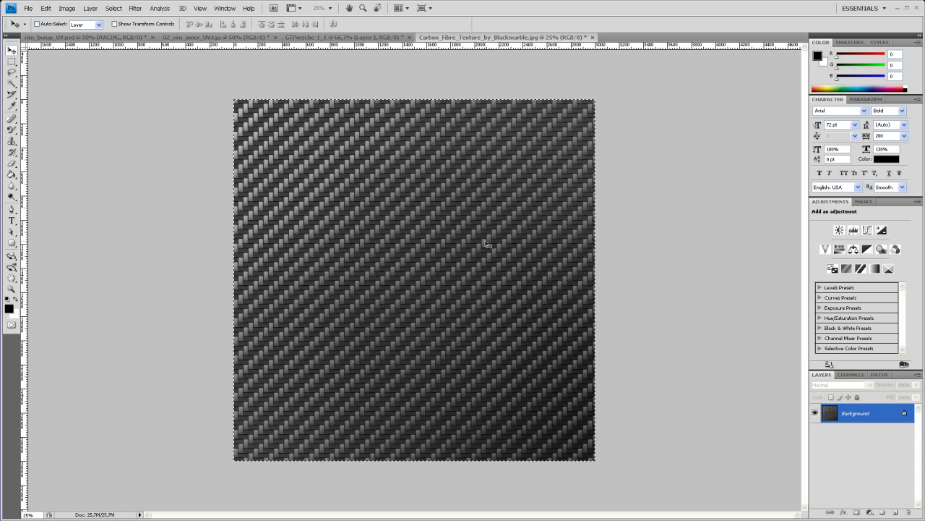
Paste the carbon fibre into OZ_rim_inner_UV.tga as Layer 1 and scale it to 59.8%
click(226, 38)
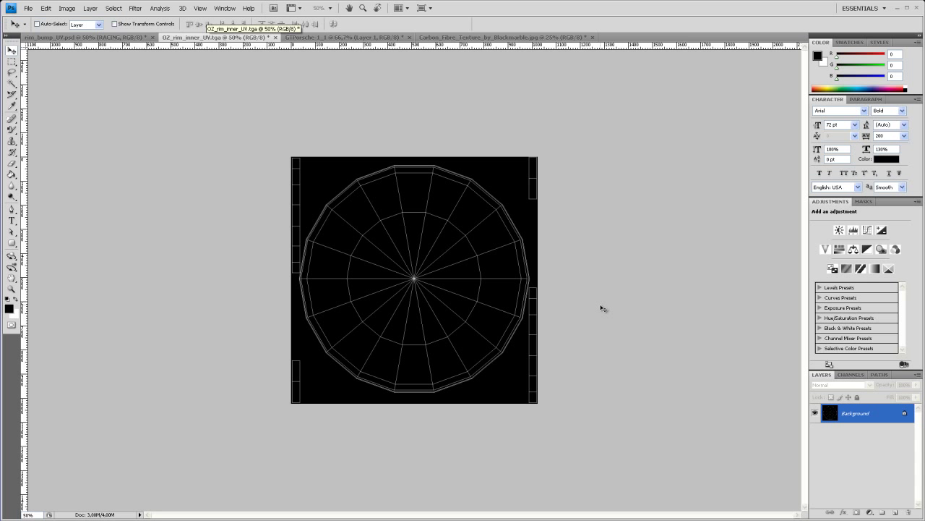
key(ctrl+v)
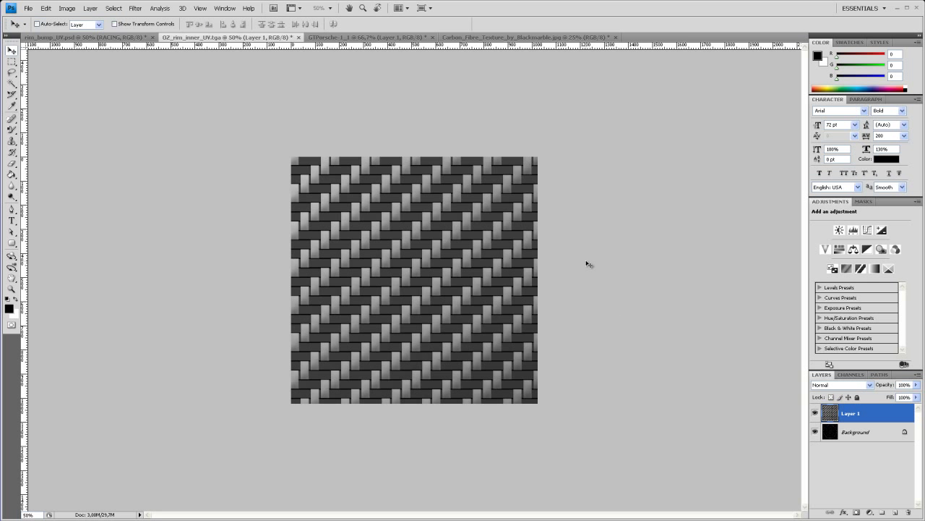
key(ctrl+minus)
key(ctrl+minus)
key(ctrl+minus)
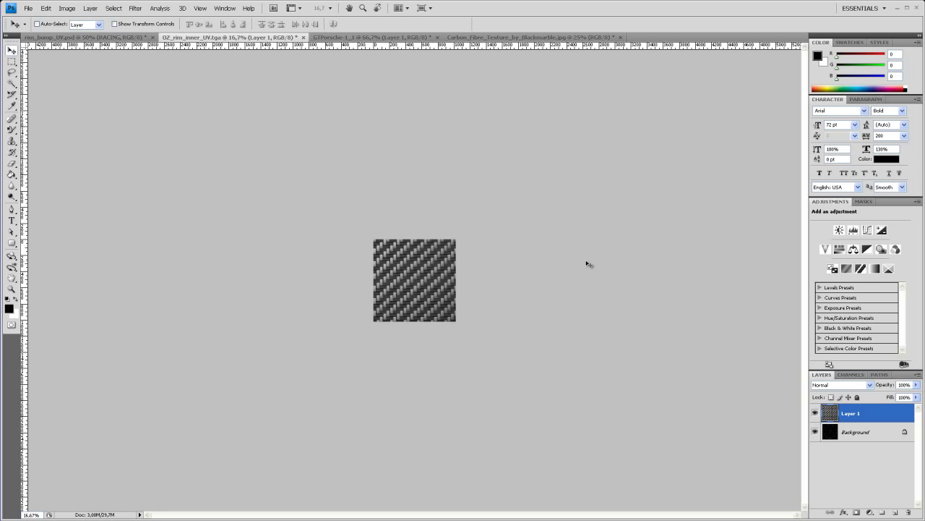
key(ctrl+t)
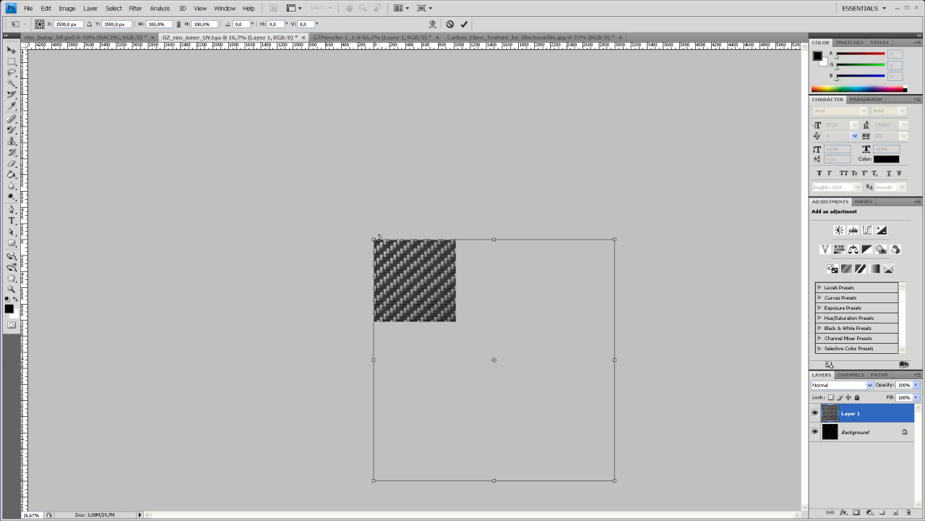
drag(373, 238, 339, 219)
drag(394, 260, 397, 255)
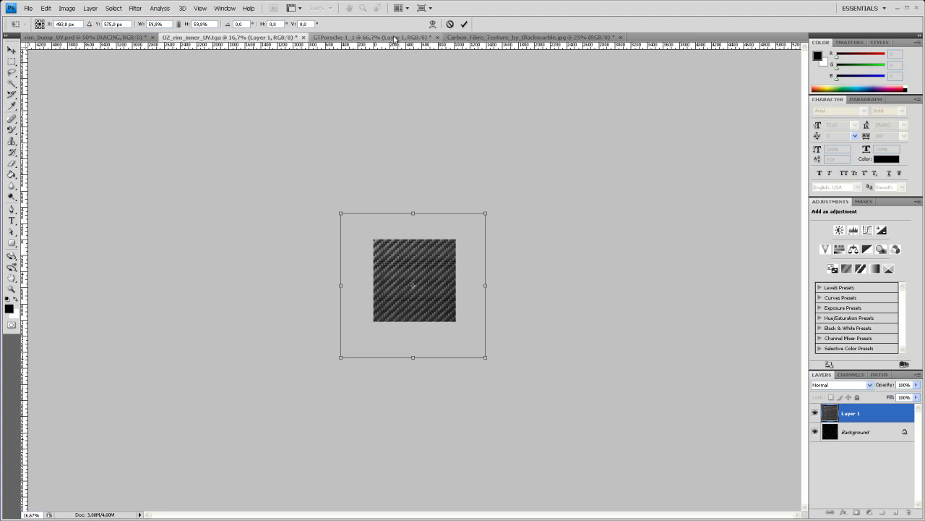
key(Return)
Paste the O·Z logo into the rim UV document and hide the carbon-fibre layer
click(338, 37)
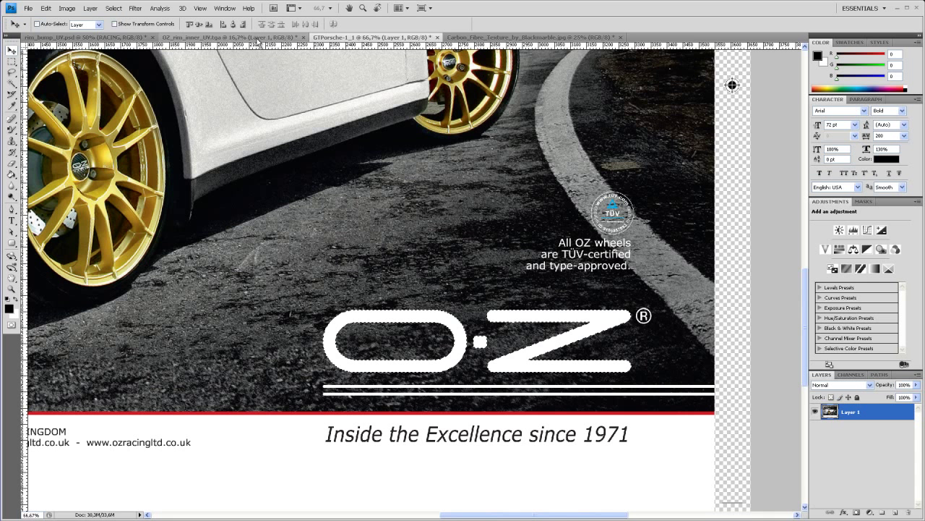
click(260, 38)
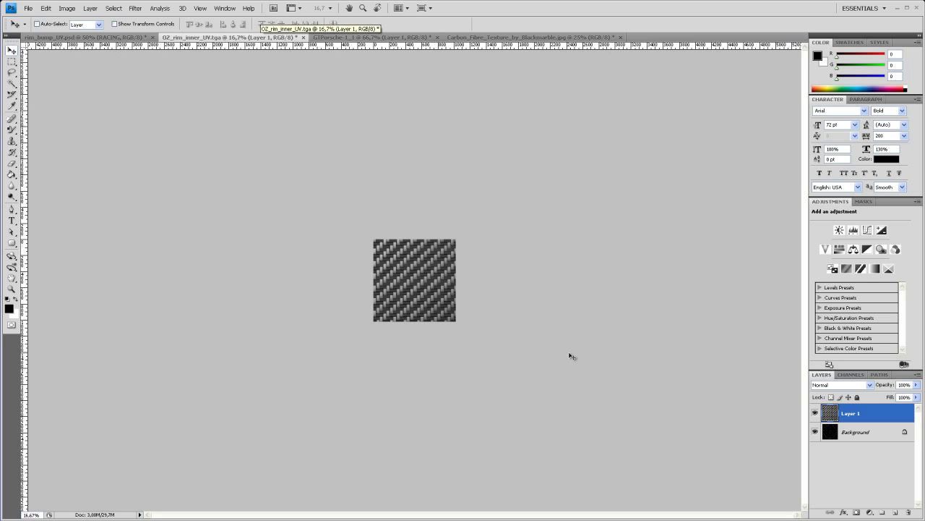
key(ctrl+v)
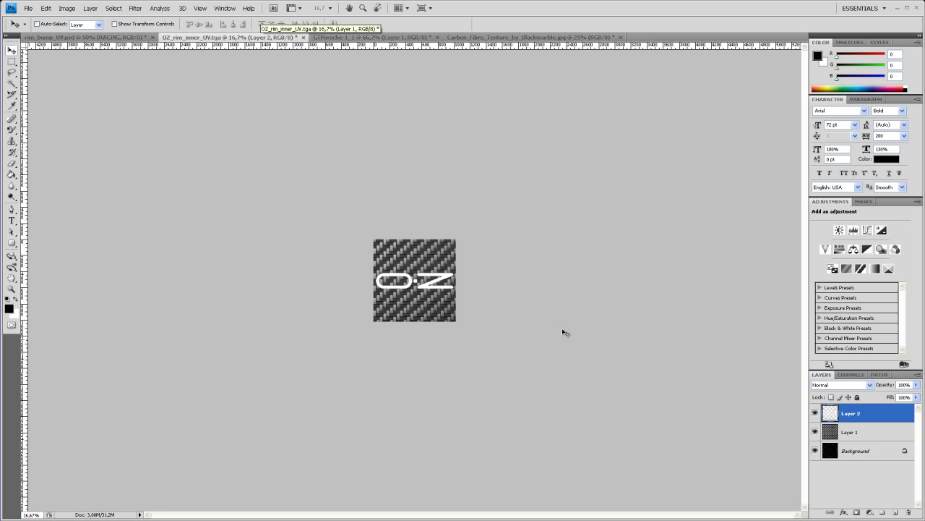
key(ctrl+plus)
key(ctrl+plus)
key(ctrl+plus)
key(ctrl+plus)
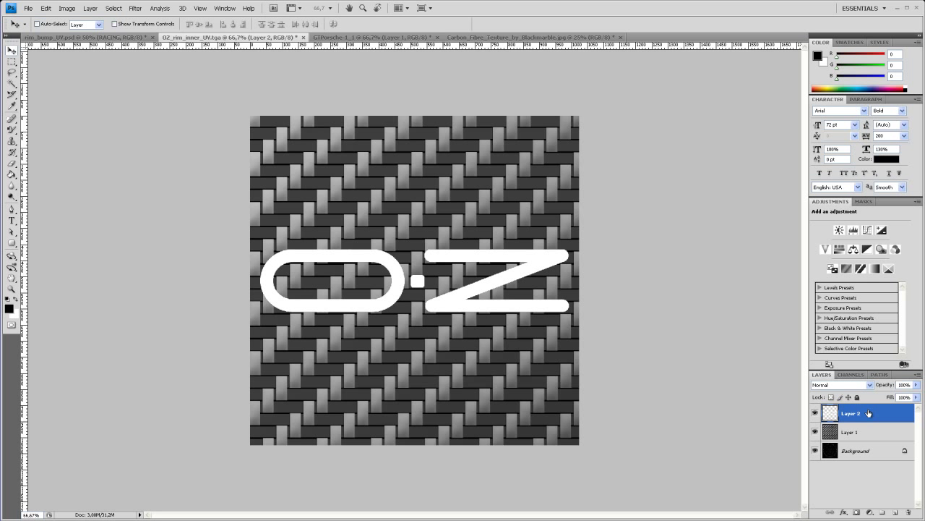
click(815, 433)
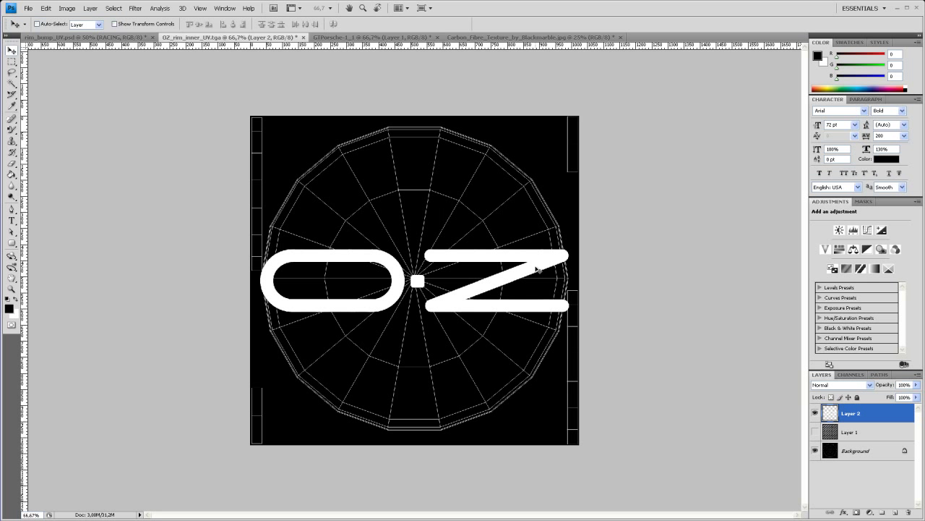
Scale the O·Z logo to about 83.6% and position it on the wheel
key(ctrl+t)
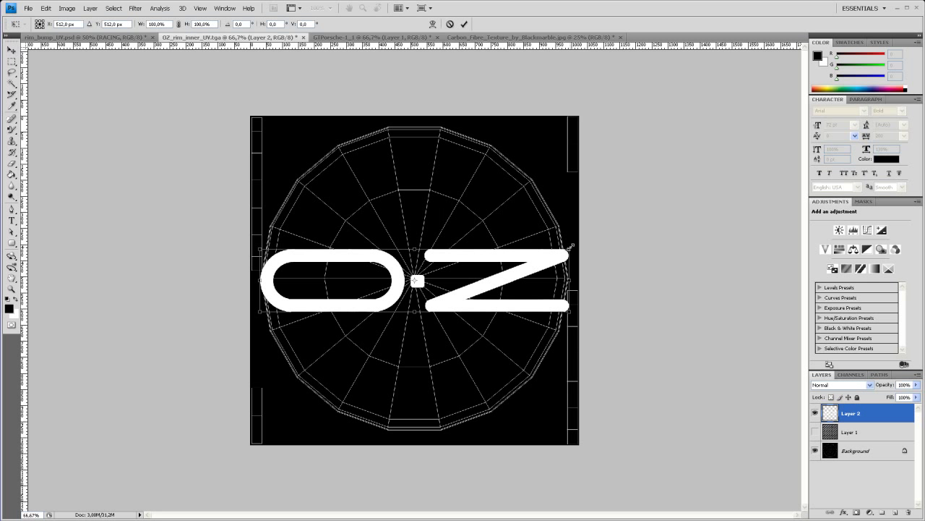
drag(570, 248, 522, 258)
drag(432, 301, 453, 294)
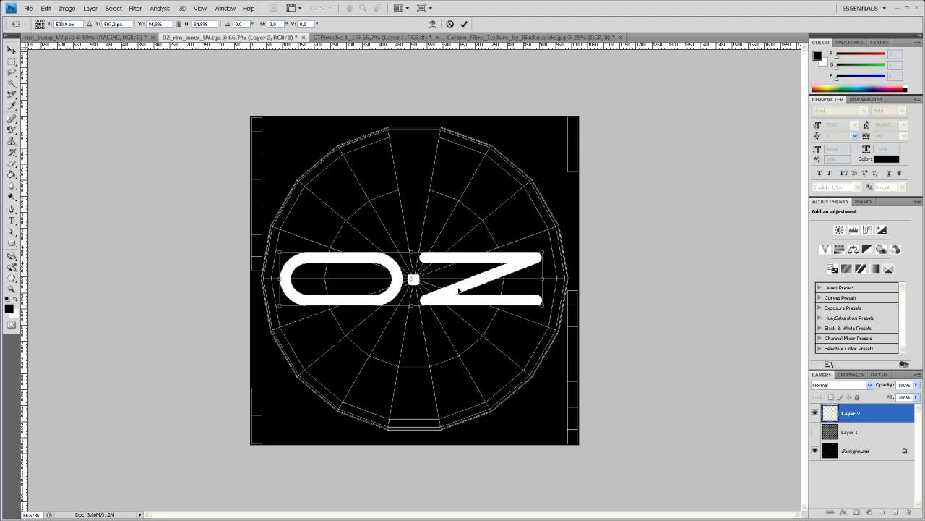
drag(543, 251, 539, 253)
drag(458, 293, 467, 294)
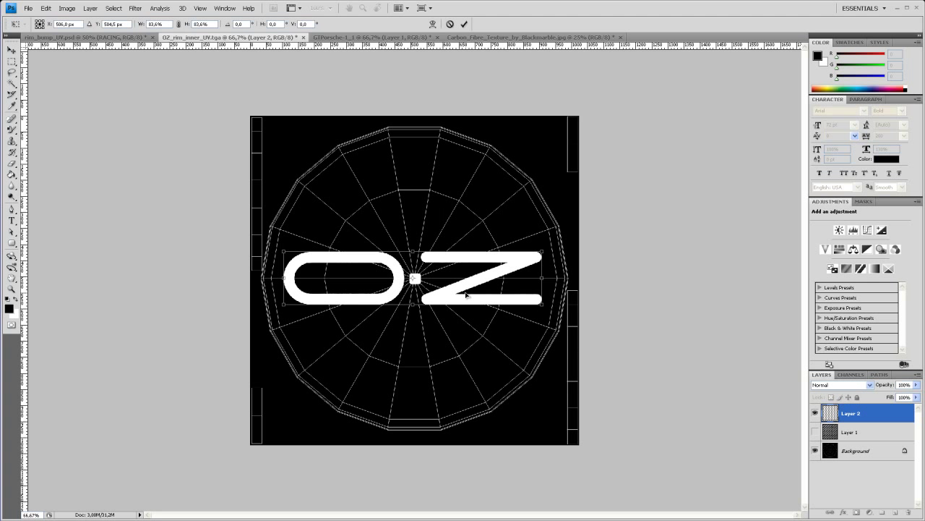
key(ctrl+z)
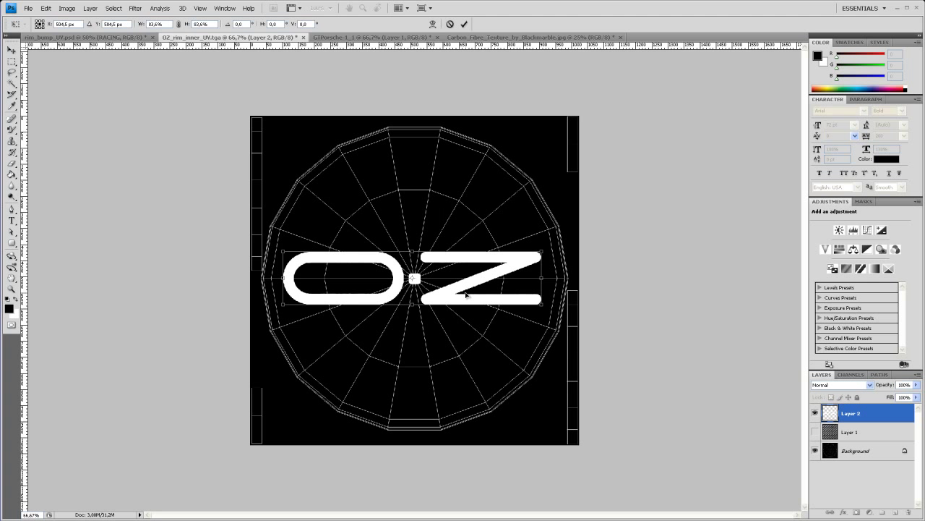
Apply the logo resize, then draw a rounded-rectangle bar below it and fill it white
click(12, 244)
click(456, 200)
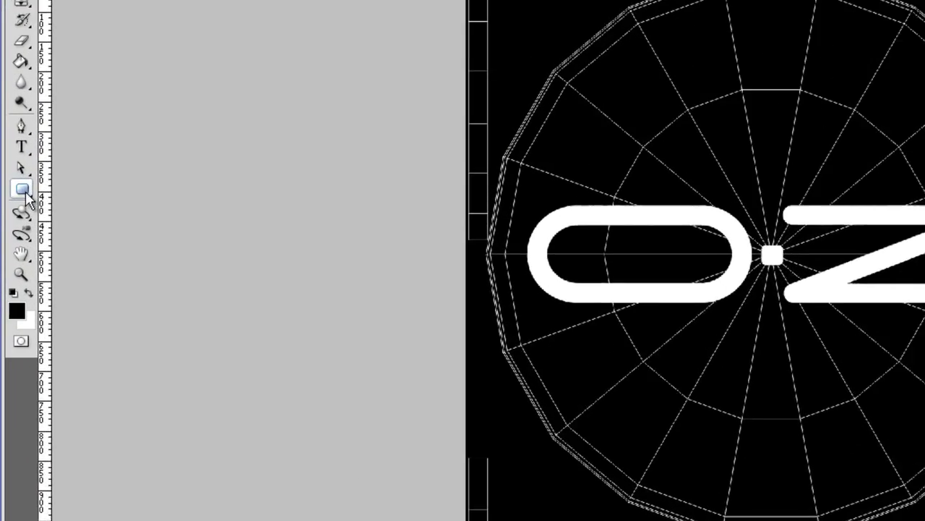
click(13, 247)
click(110, 195)
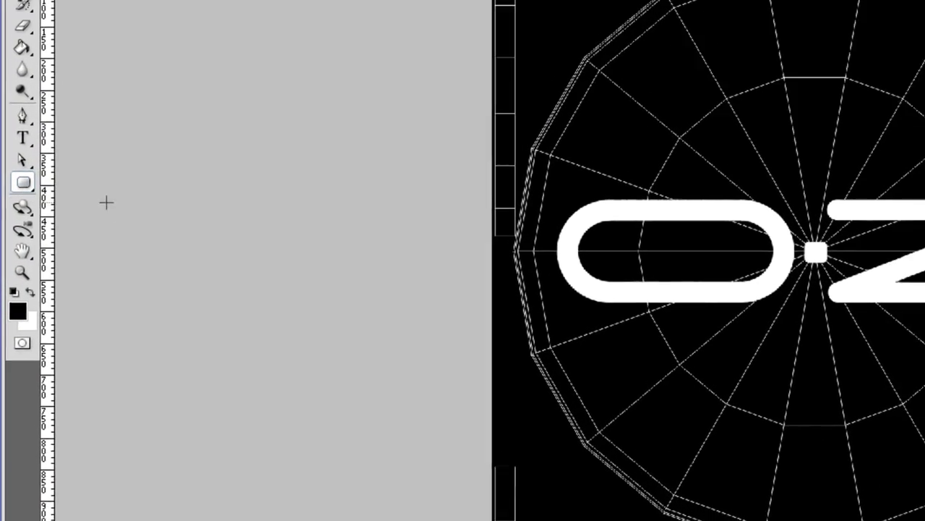
drag(287, 309, 556, 316)
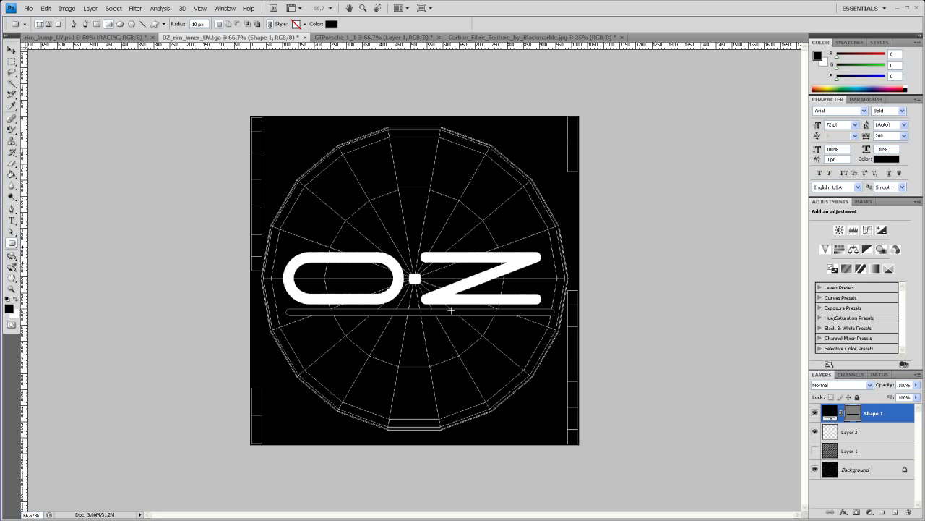
click(16, 297)
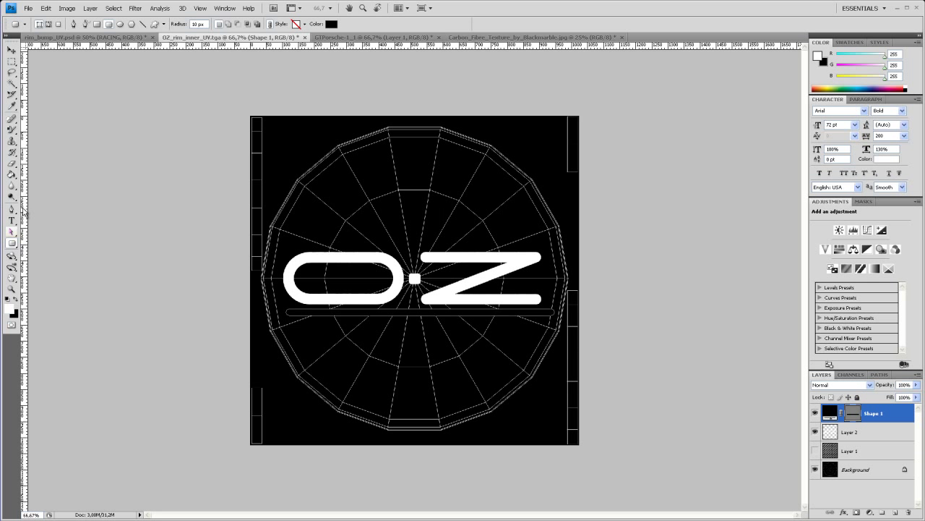
click(12, 174)
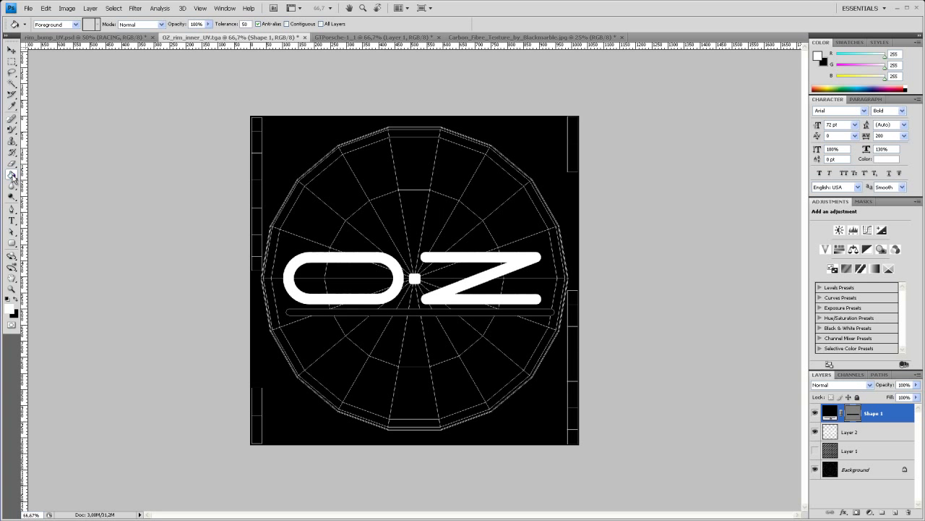
click(316, 311)
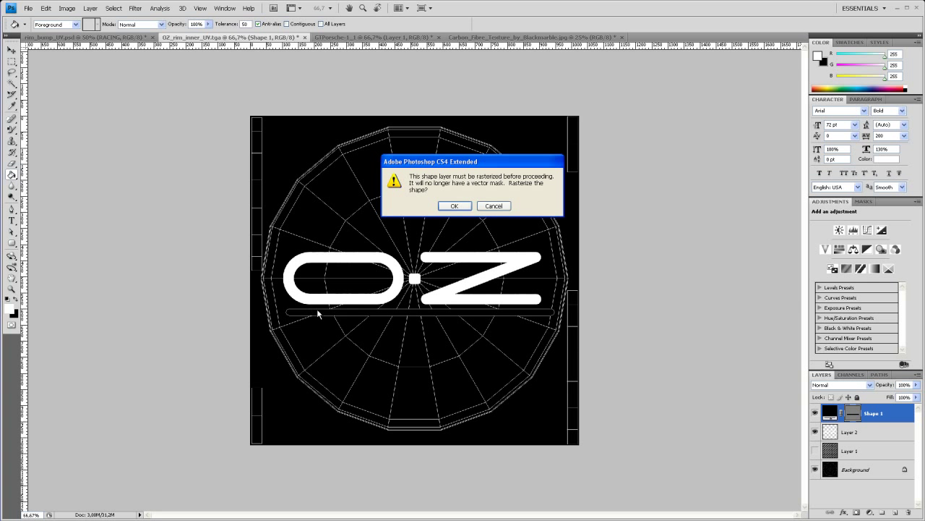
click(454, 206)
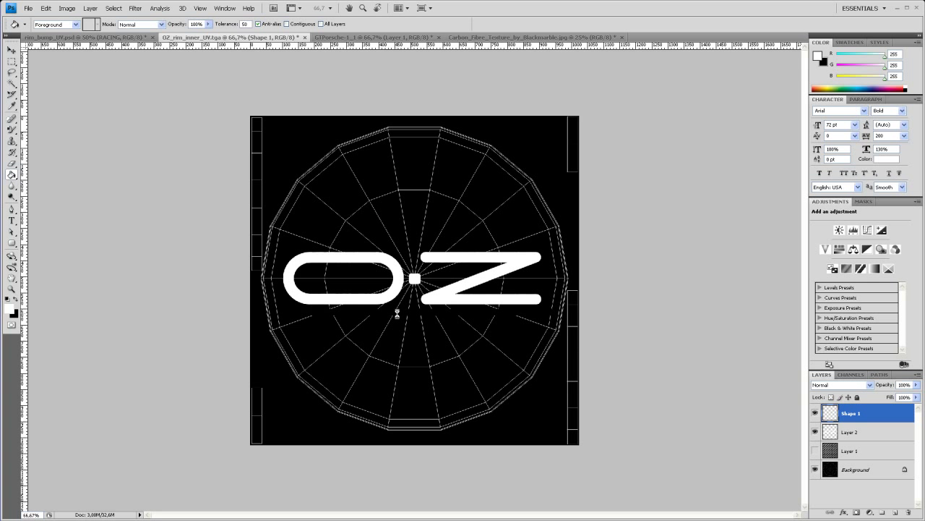
Make the white bar thinner and position it just beneath the logo
click(16, 52)
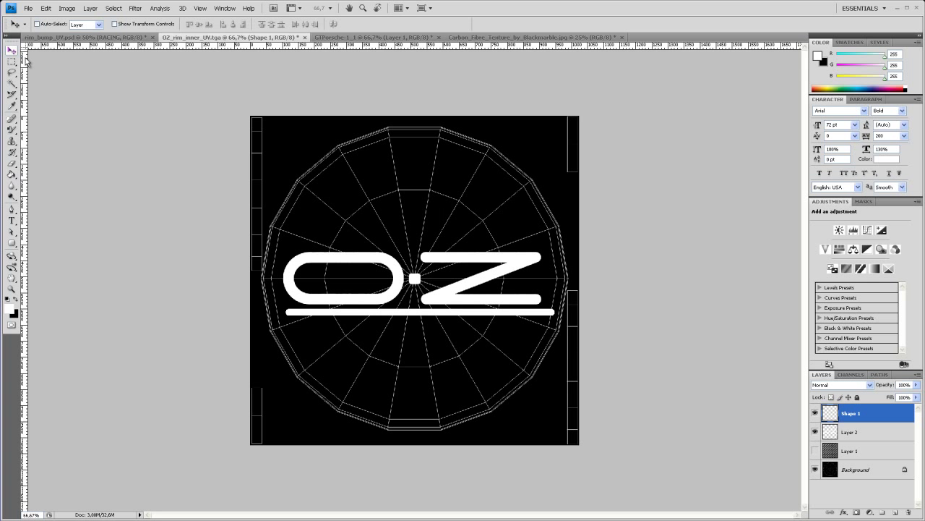
drag(416, 316, 409, 318)
key(ctrl+t)
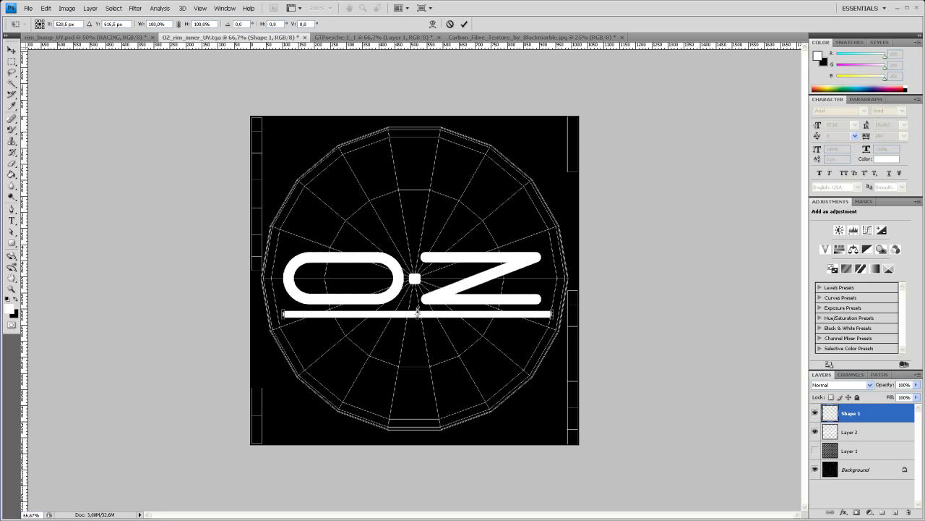
drag(418, 312, 418, 315)
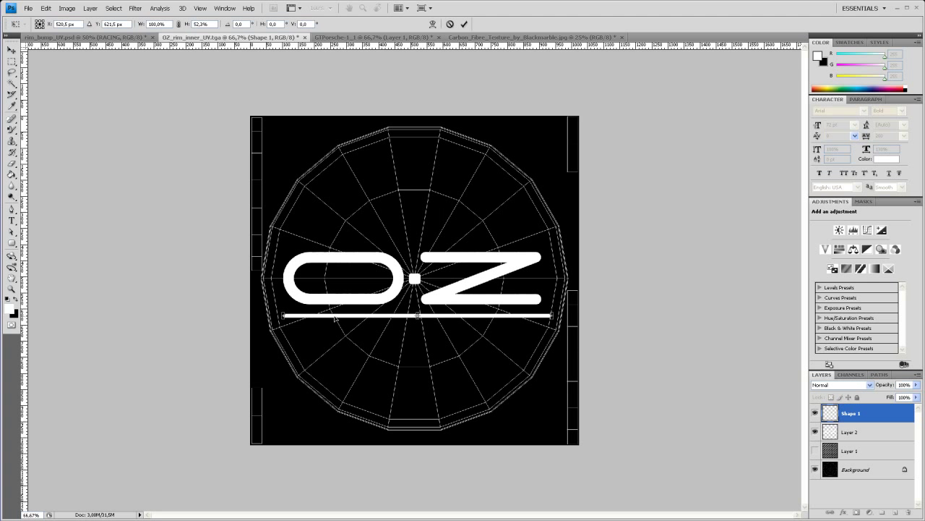
key(Return)
drag(336, 319, 332, 311)
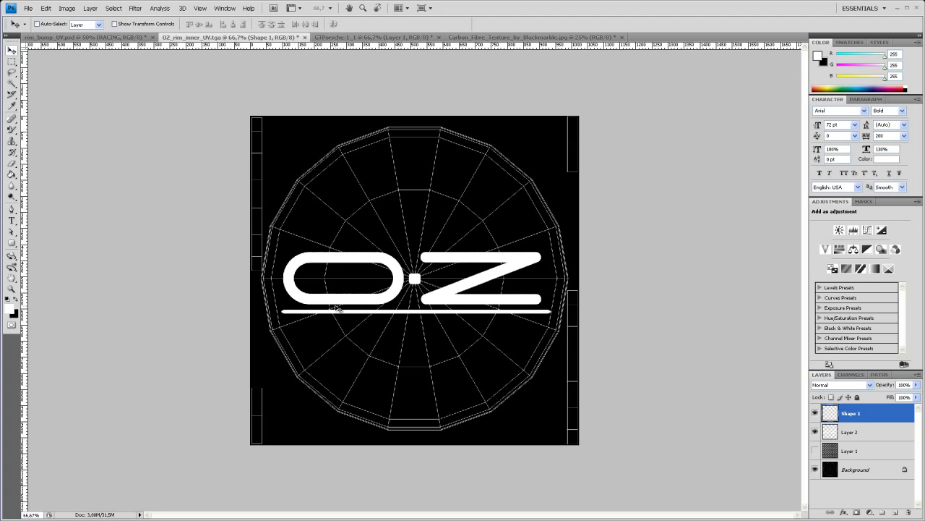
drag(336, 308, 337, 310)
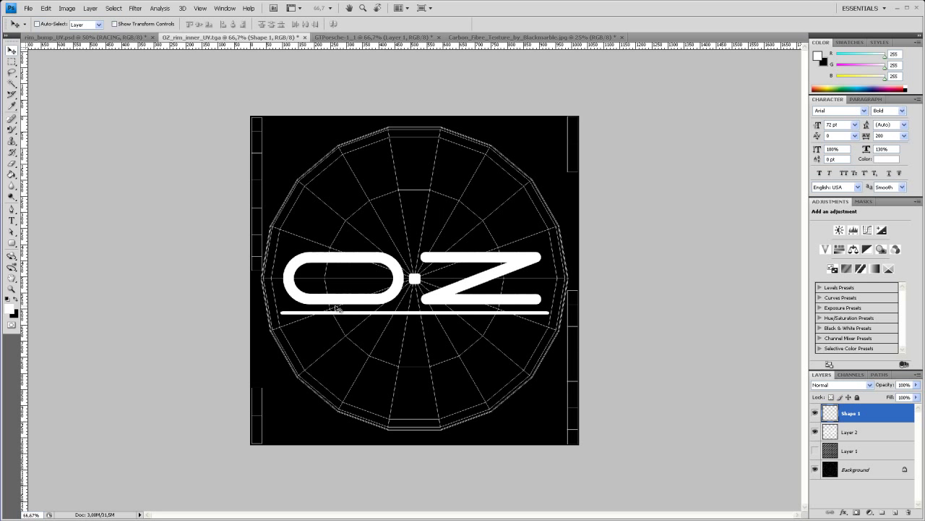
key(Down)
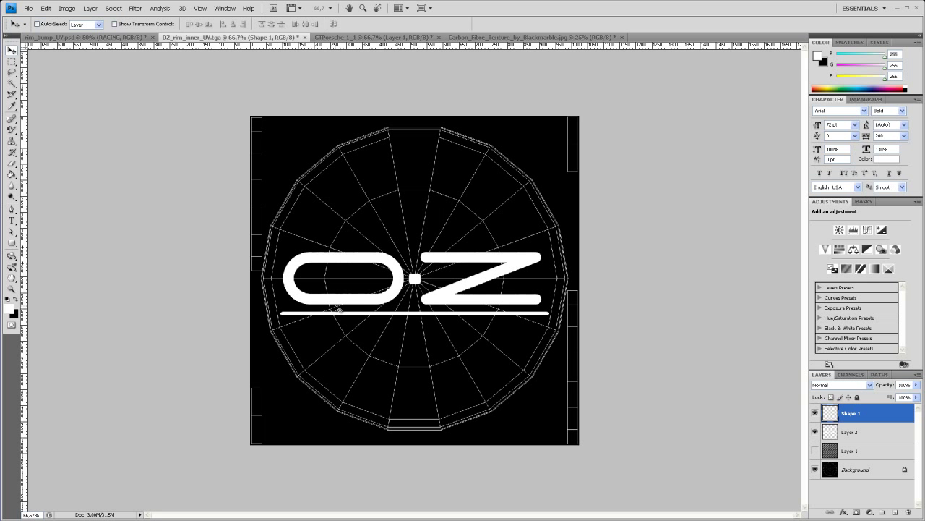
Type RACING below the underline bar and stretch it to 170% horizontal scale
click(13, 221)
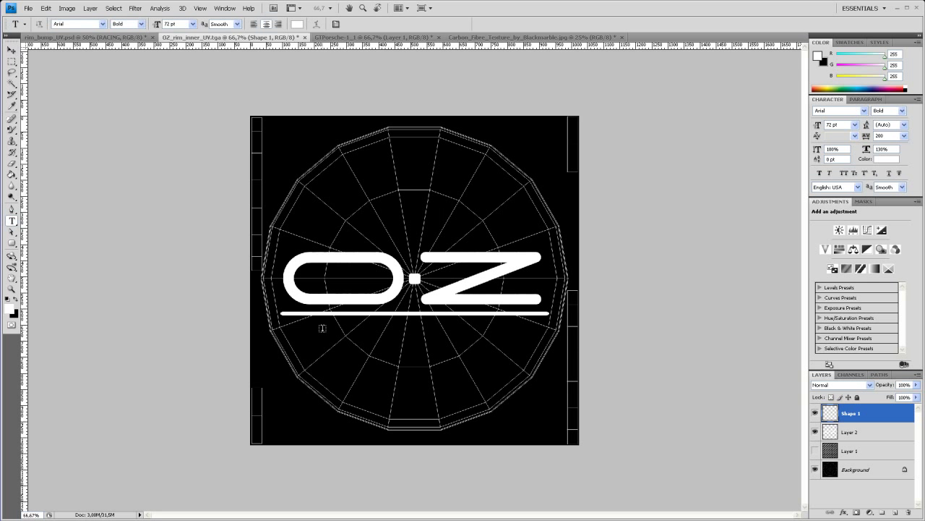
drag(310, 327, 541, 366)
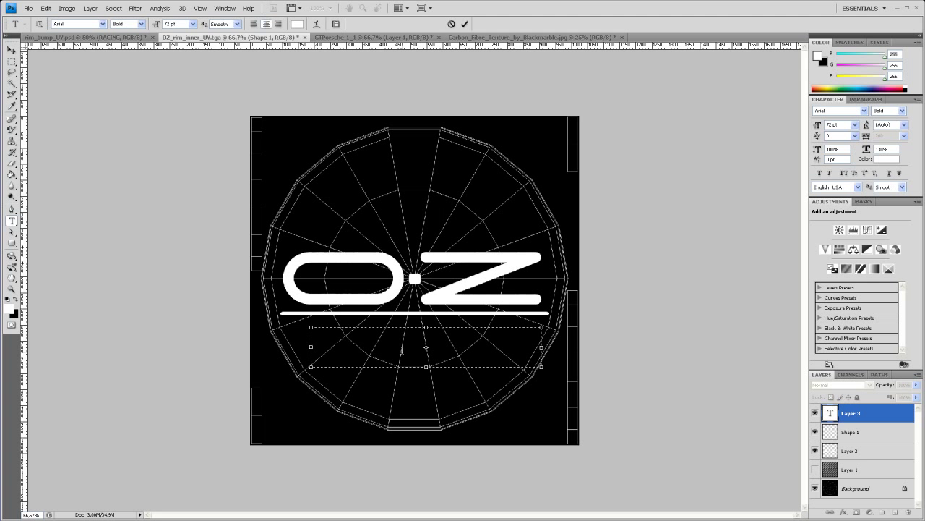
text(RACING)
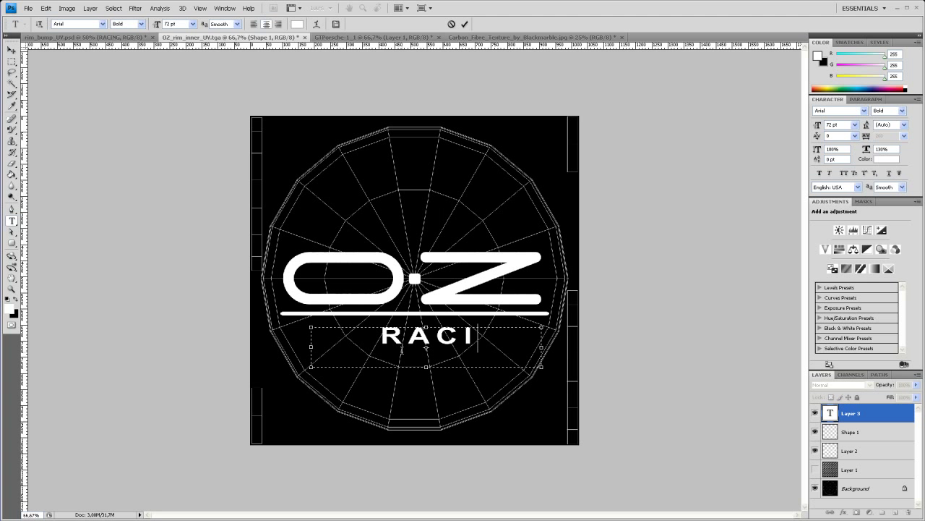
click(12, 49)
drag(415, 338, 404, 339)
mouse_move(868, 149)
mouse_down()
mouse_move(878, 149)
mouse_move(869, 149)
mouse_up()
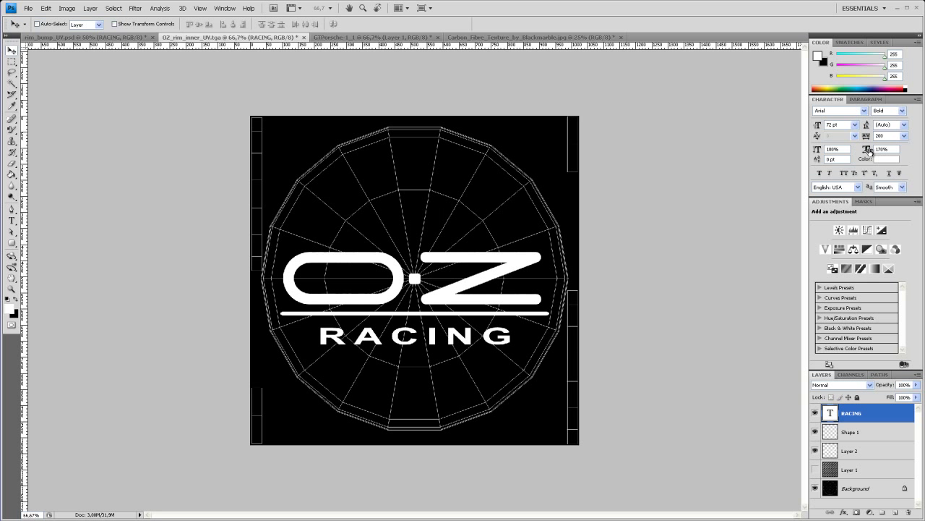
drag(417, 344, 416, 340)
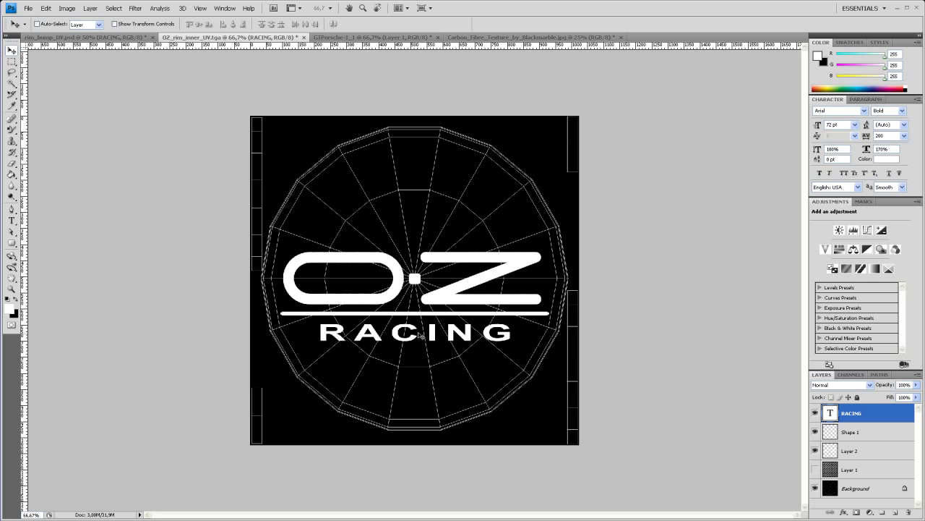
Turn Layer 1's visibility back on so the carbon weave backs the logo
click(816, 470)
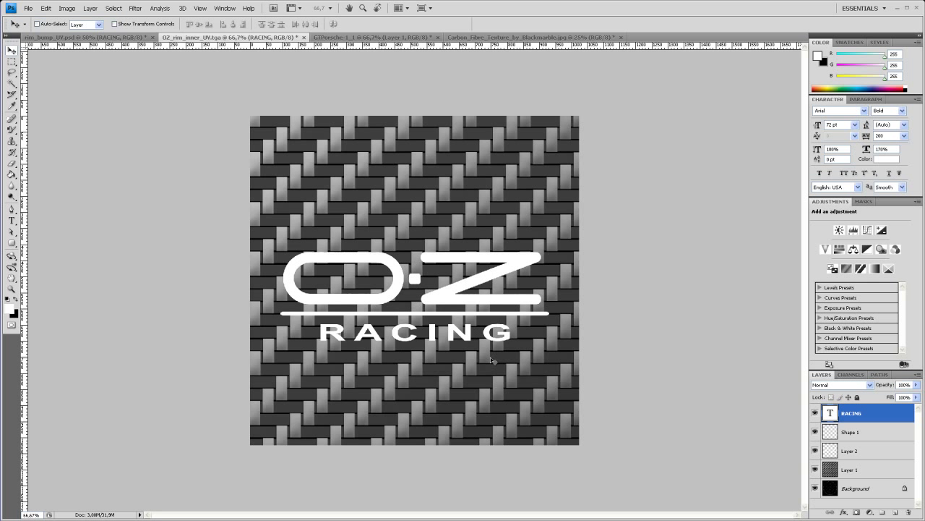
click(12, 220)
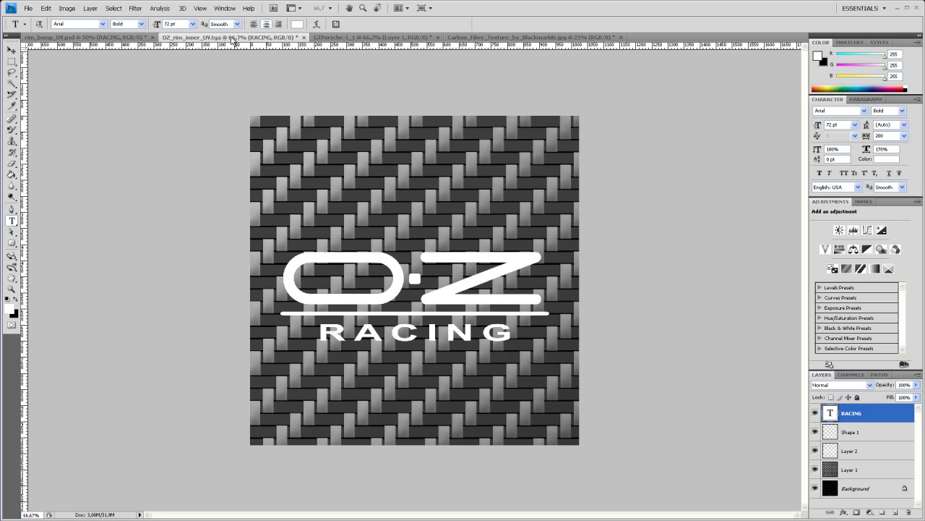